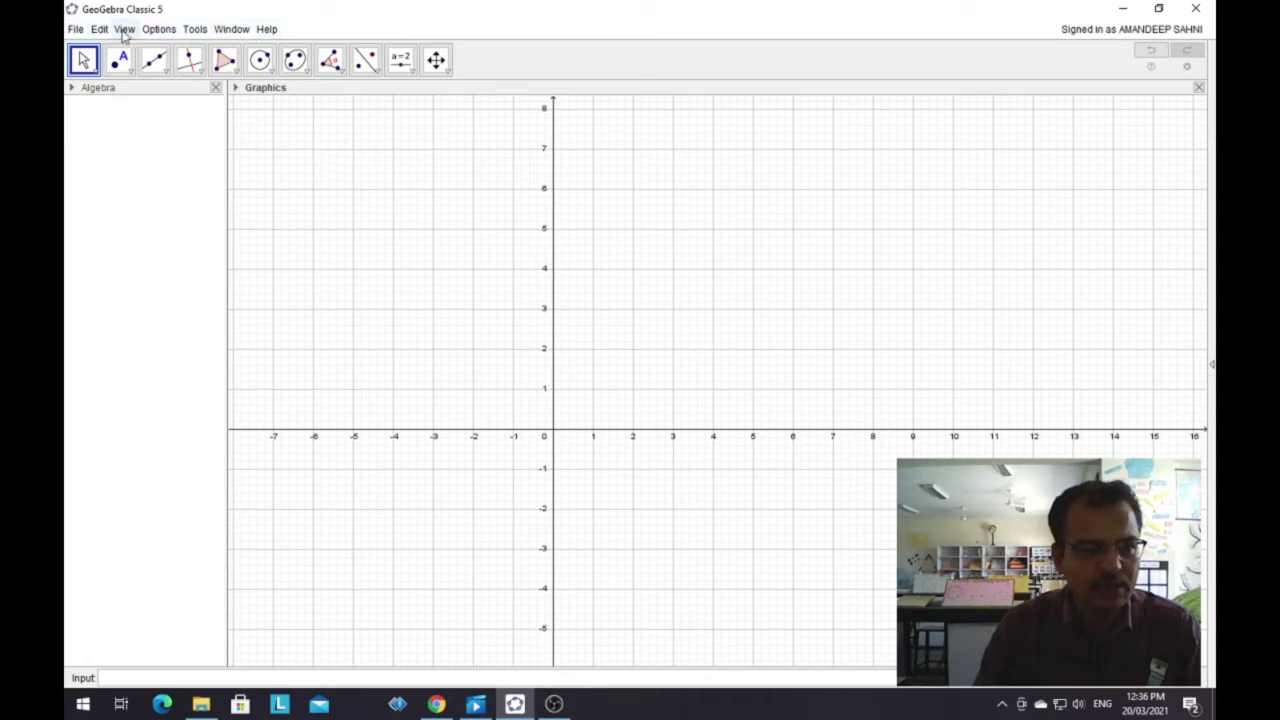
left_click(124, 30)
left_click(155, 33)
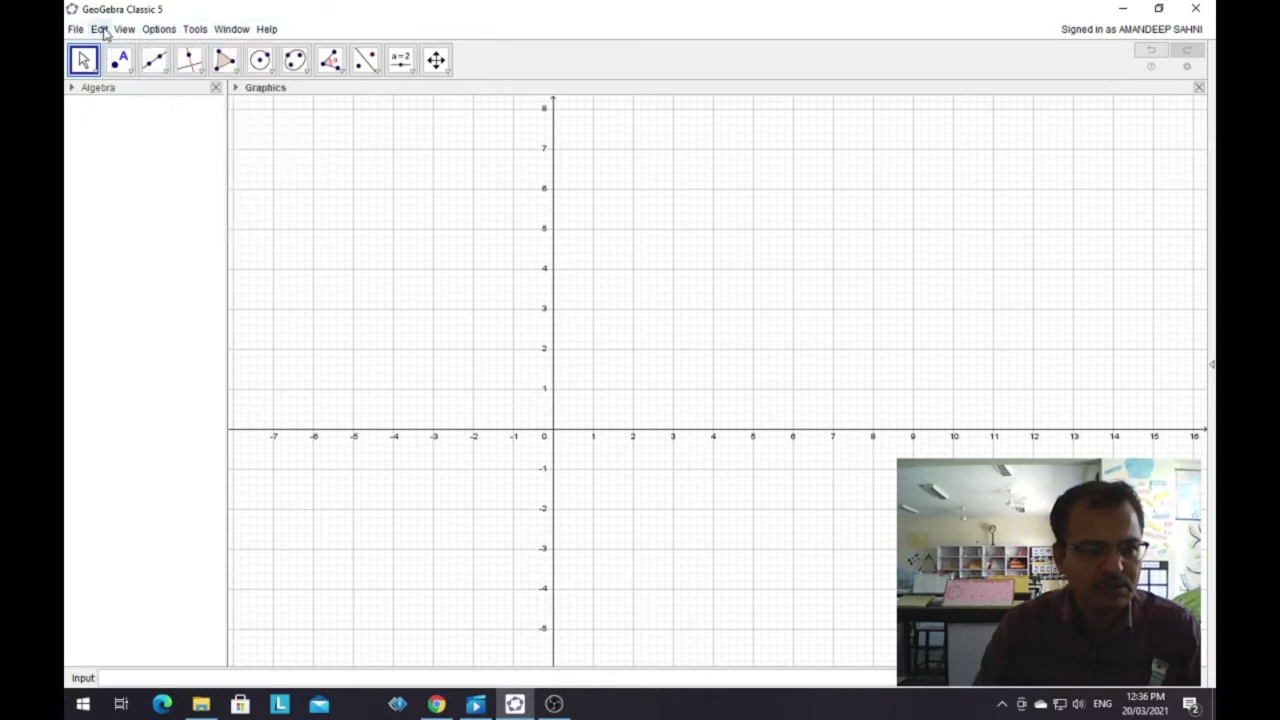
left_click(119, 31)
left_click(158, 29)
left_click(124, 29)
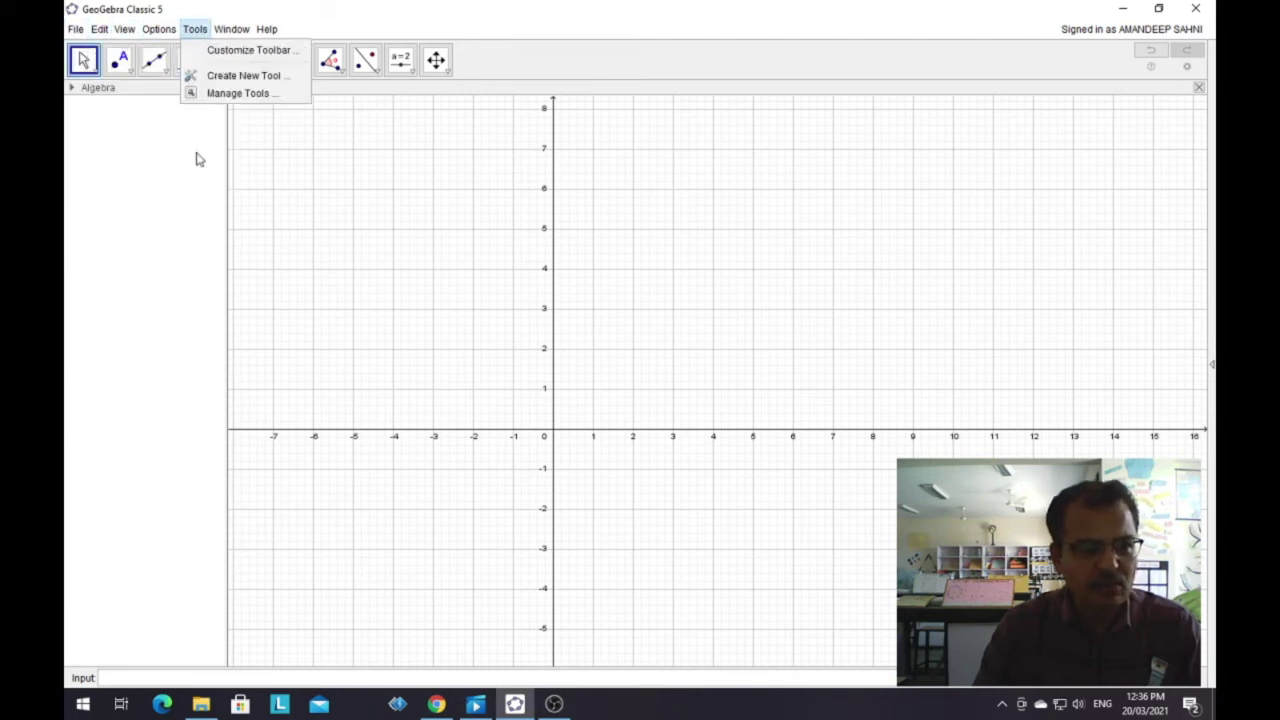
left_click(249, 143)
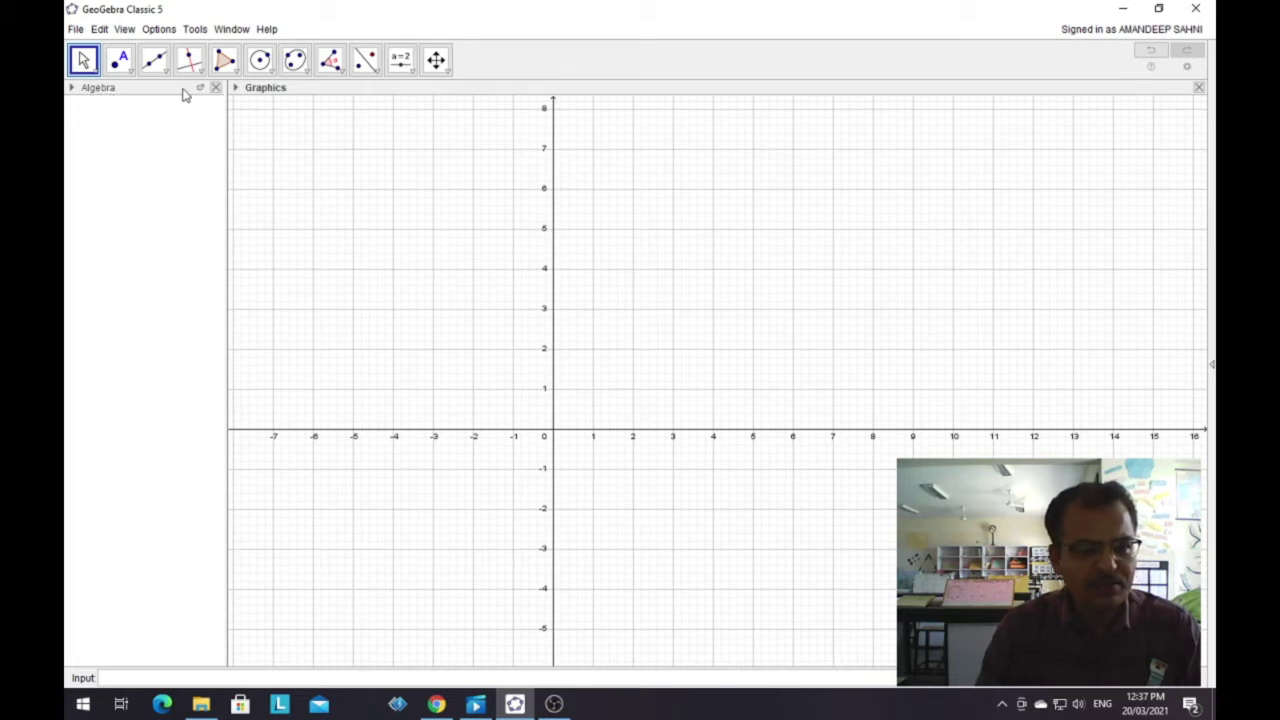
Step: Place two free points on the grid, at (-5, 1) and at (3, 3)
left_click(120, 62)
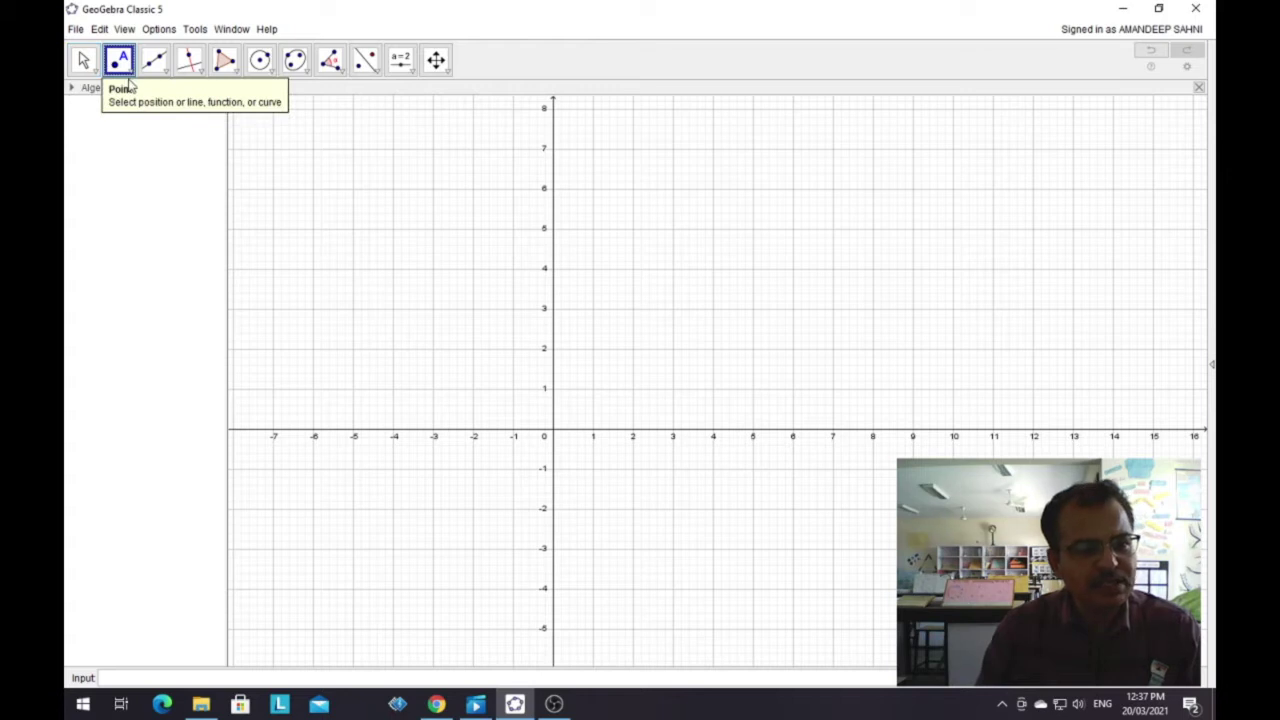
left_click(353, 388)
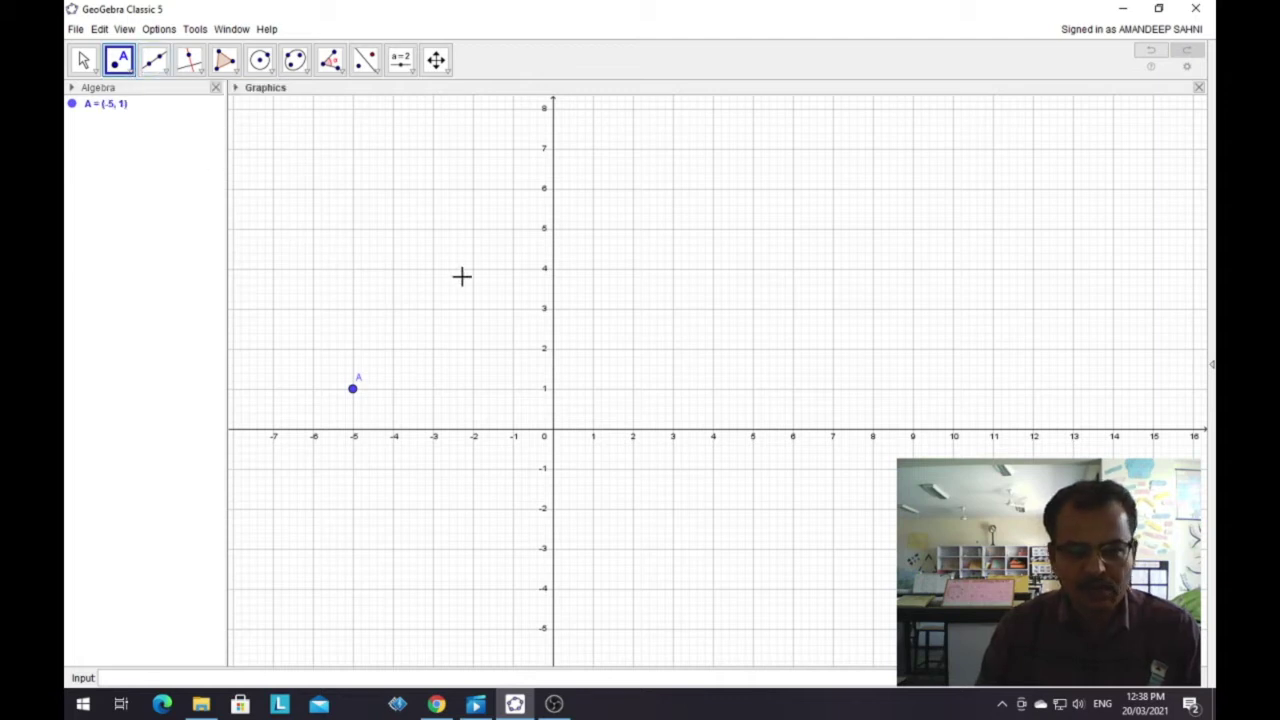
left_click(672, 309)
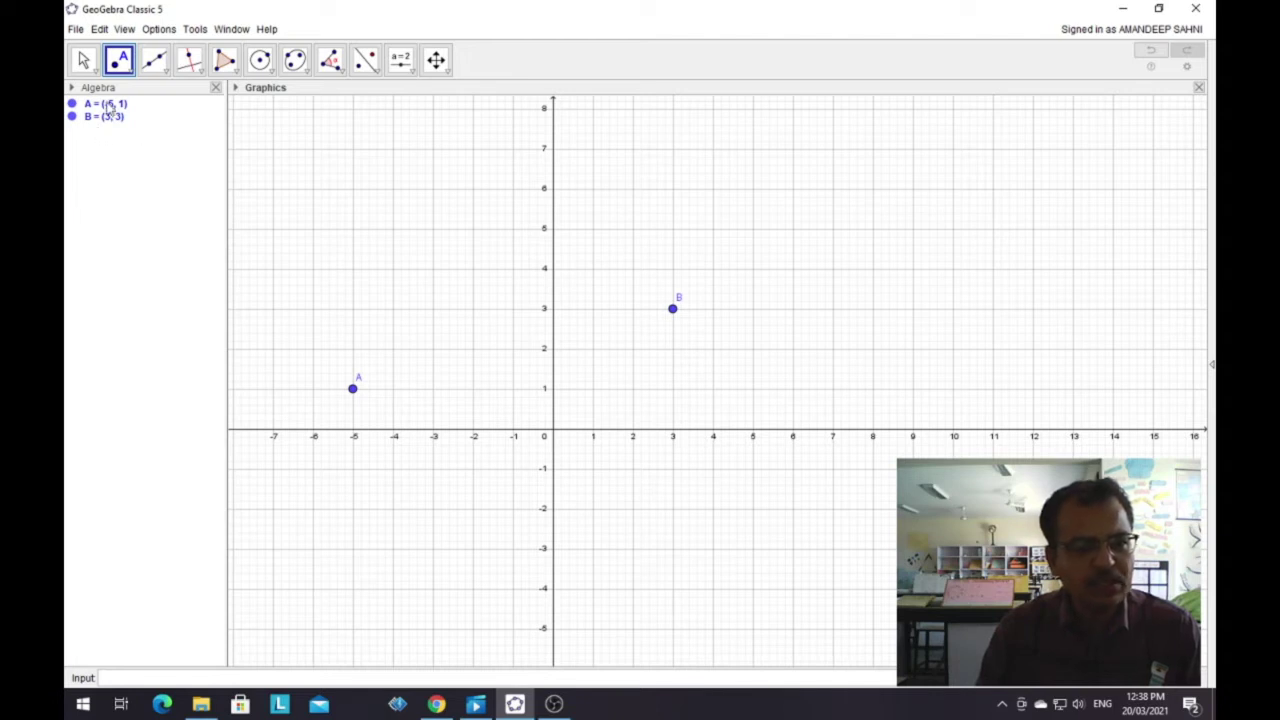
Step: Draw a straight line through points A and B with the Line tool
left_click(164, 76)
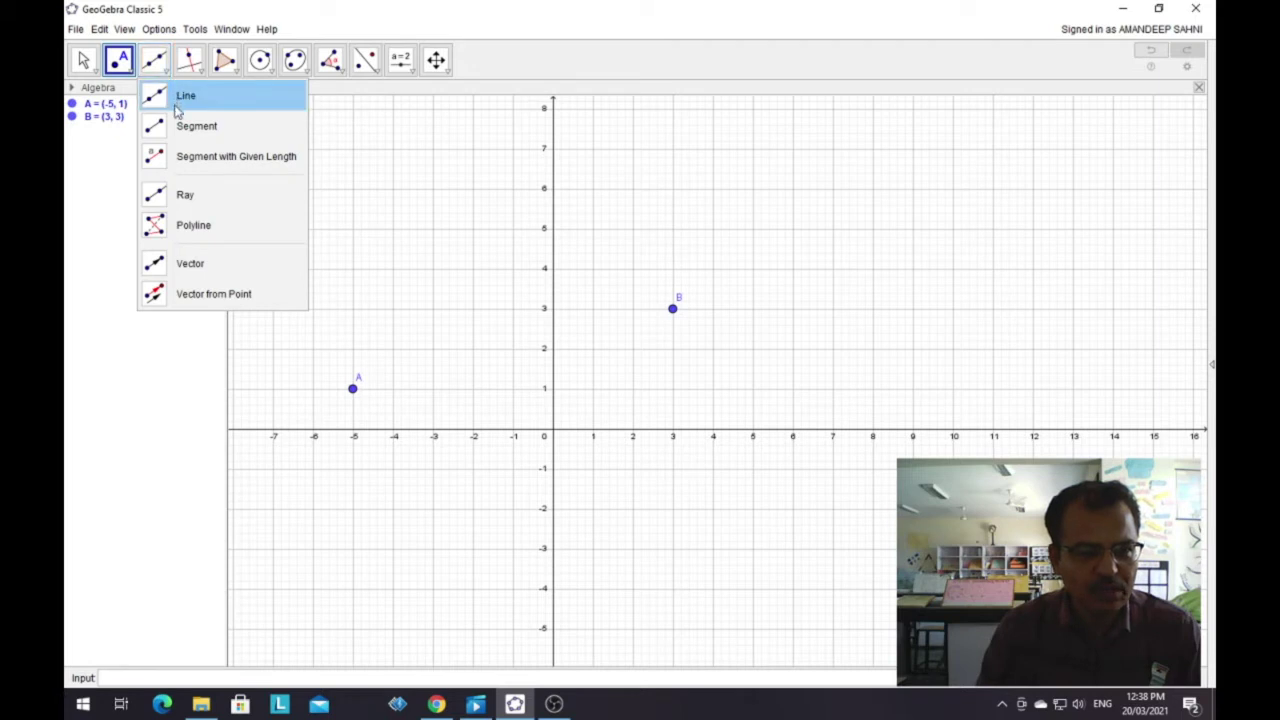
left_click(132, 72)
left_click(163, 71)
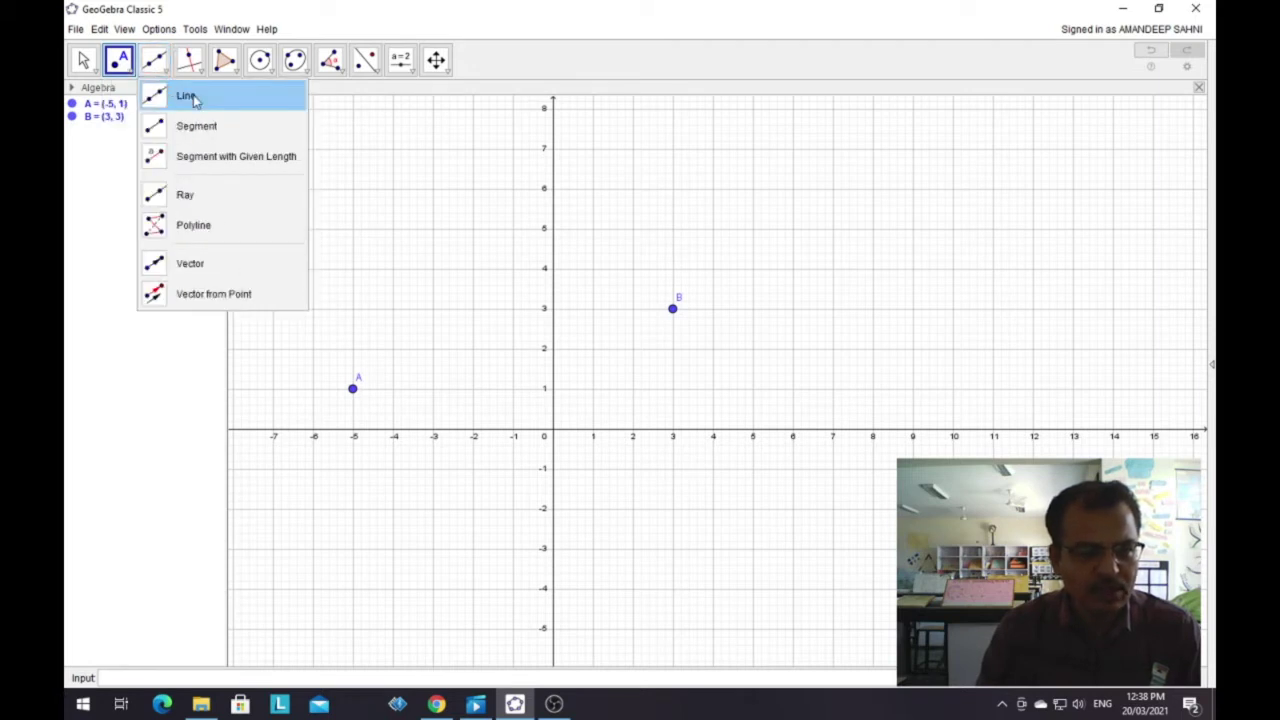
left_click(188, 96)
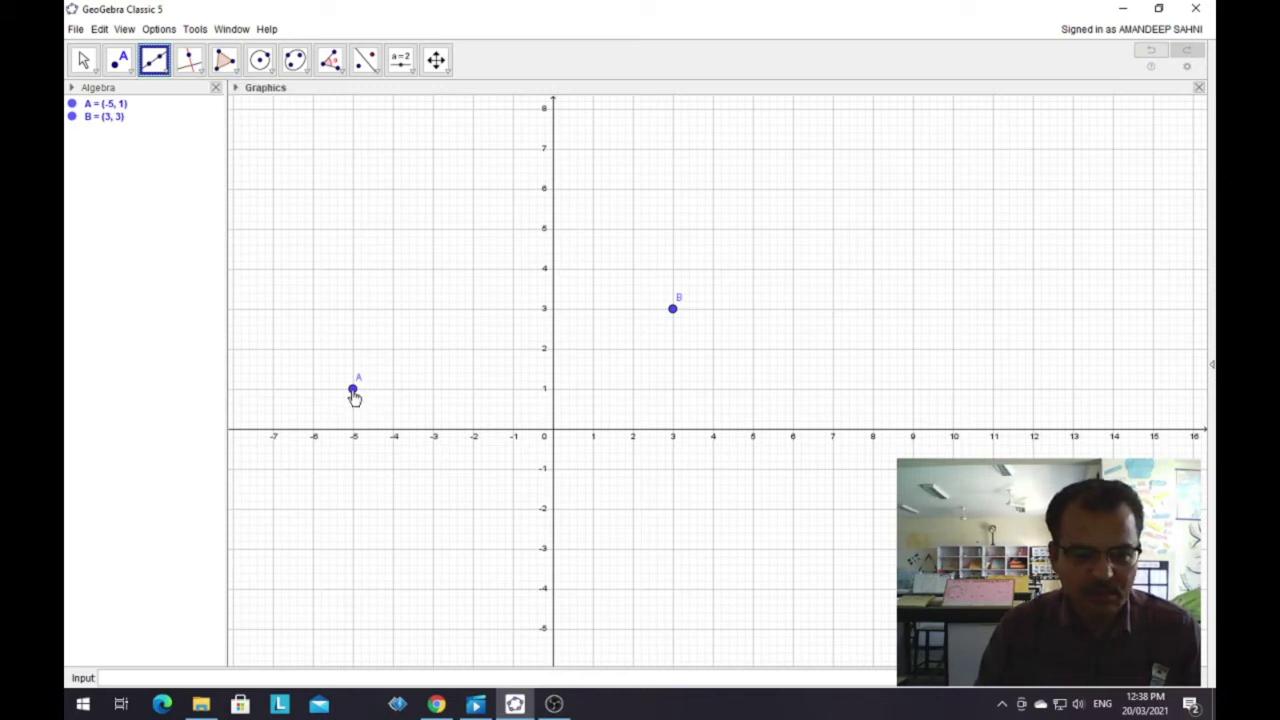
left_click(353, 390)
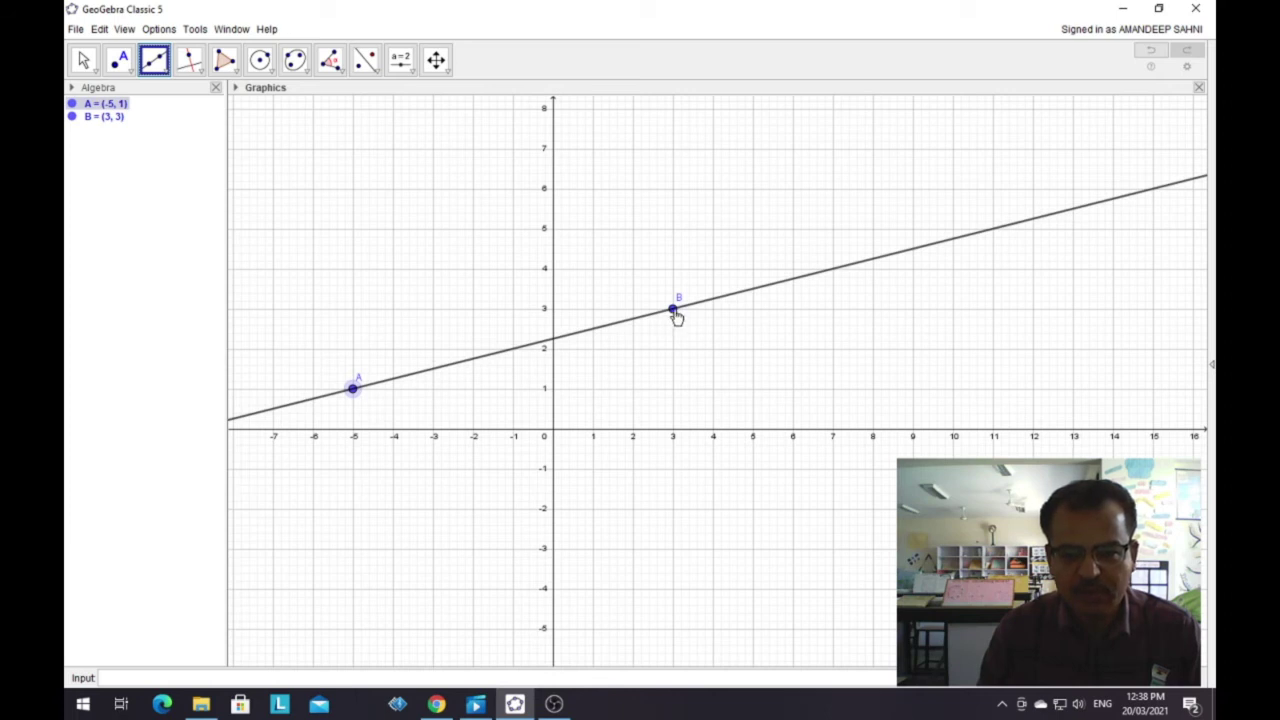
left_click(674, 310)
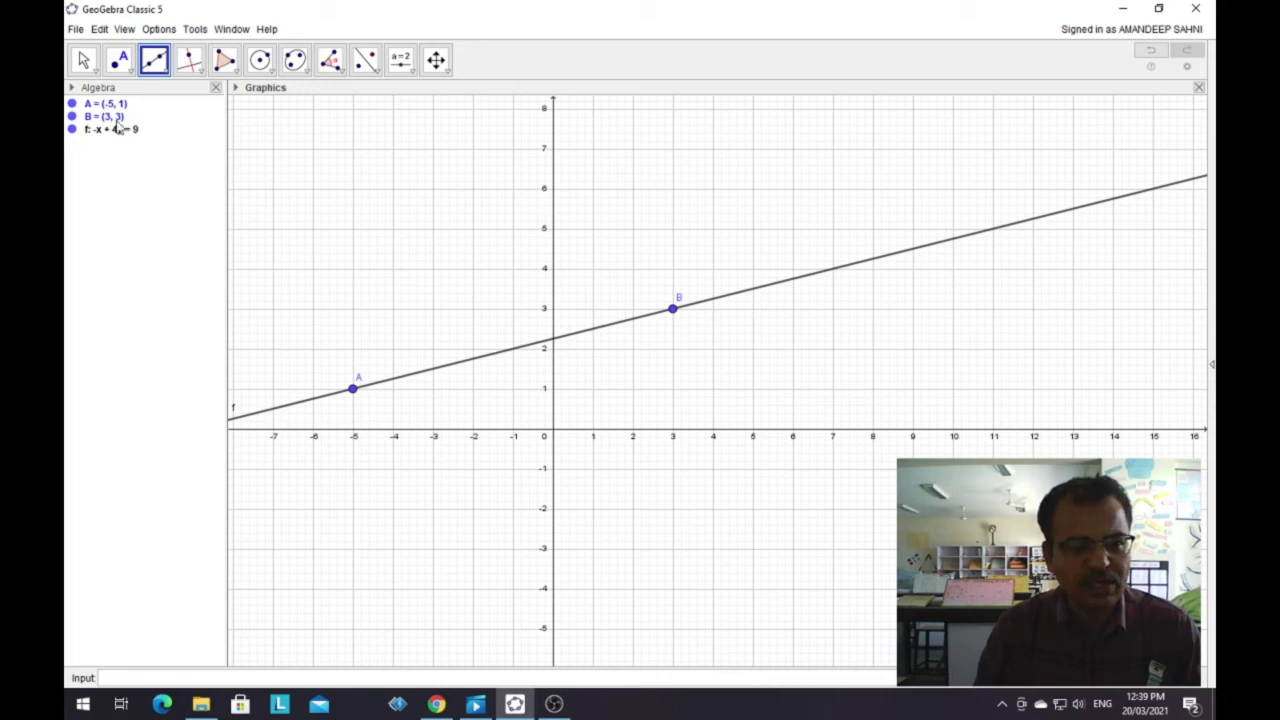
Step: Construct the line perpendicular to line AB through point B, and move B to about (3.88, 3.42)
left_click(164, 72)
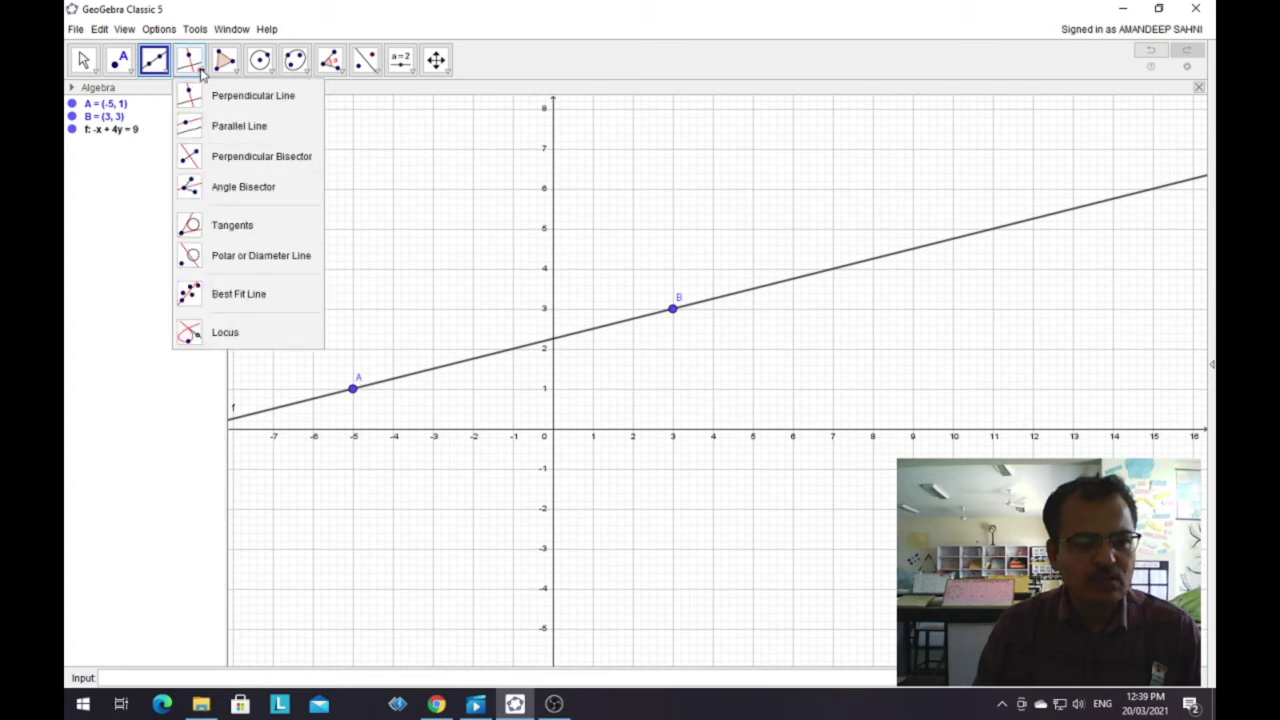
mouse_move(220, 66)
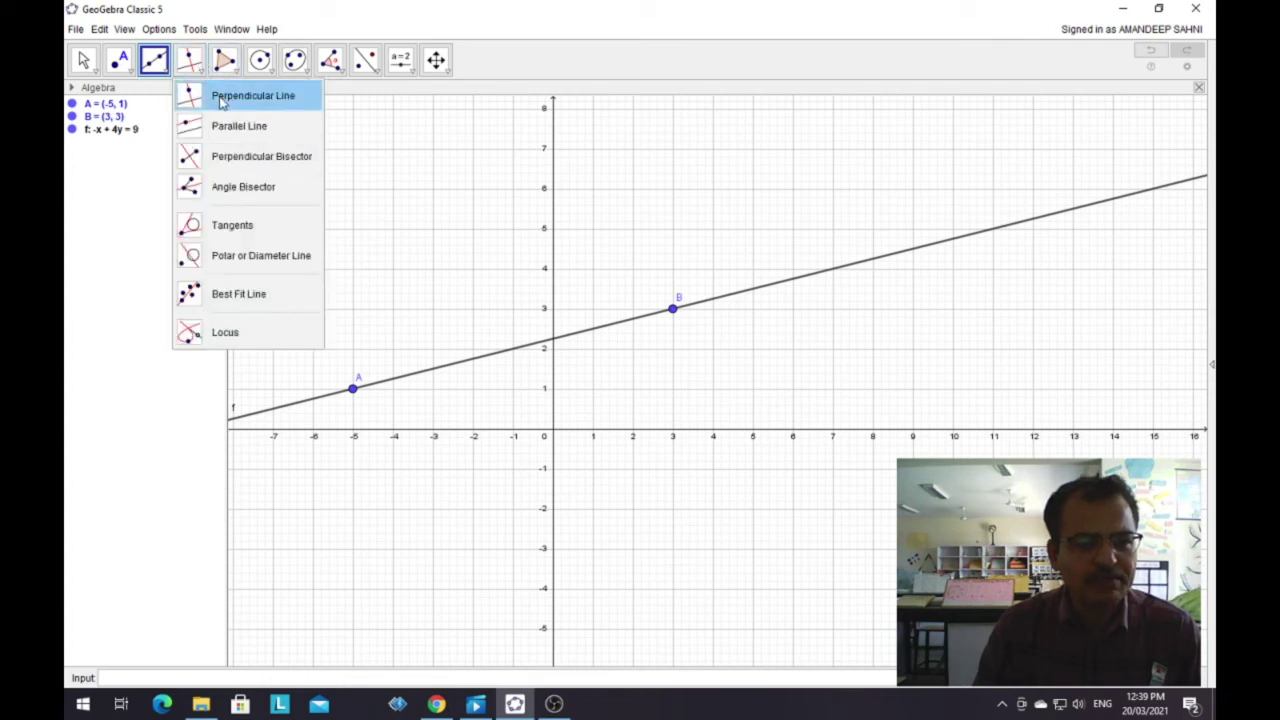
left_click(220, 99)
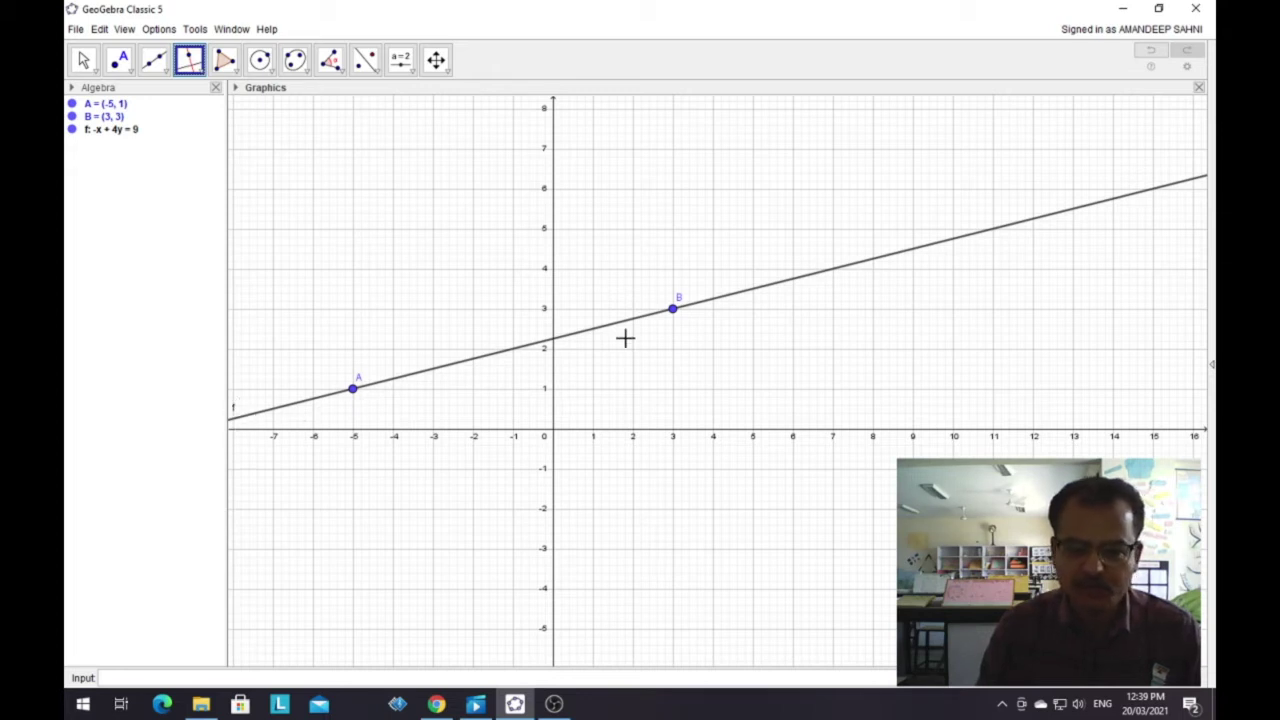
left_click(674, 310)
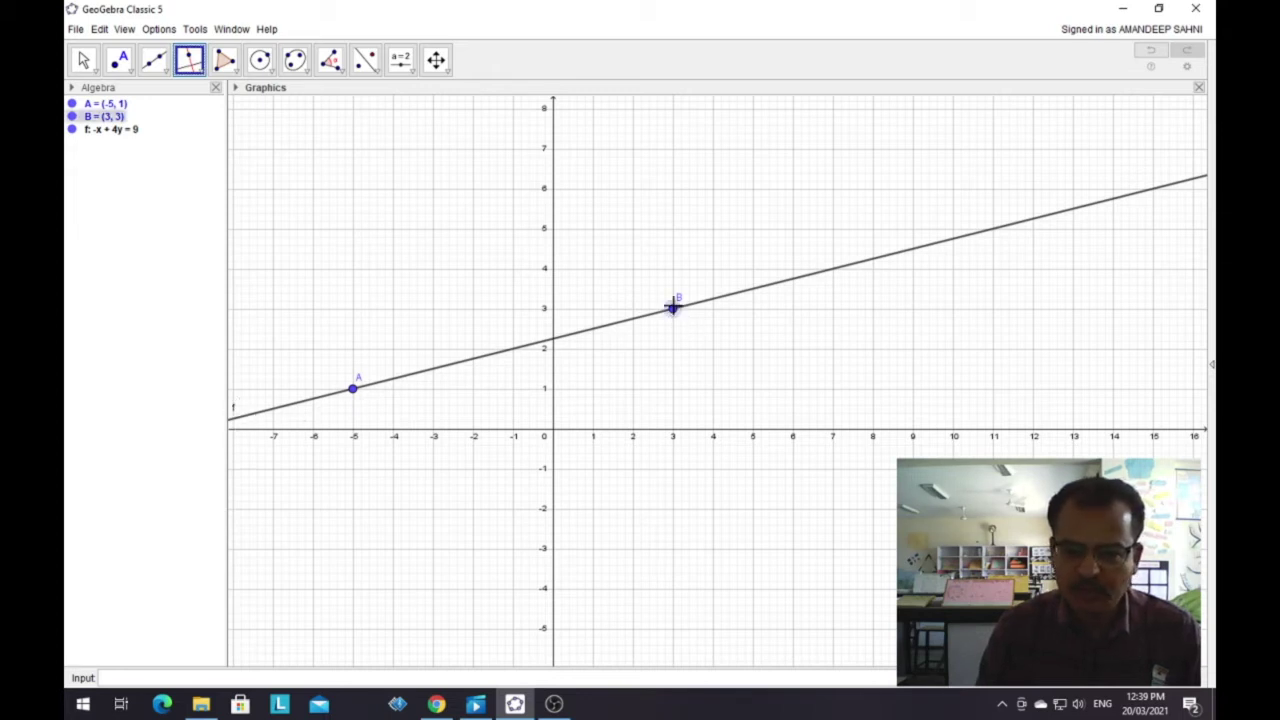
left_click(772, 290)
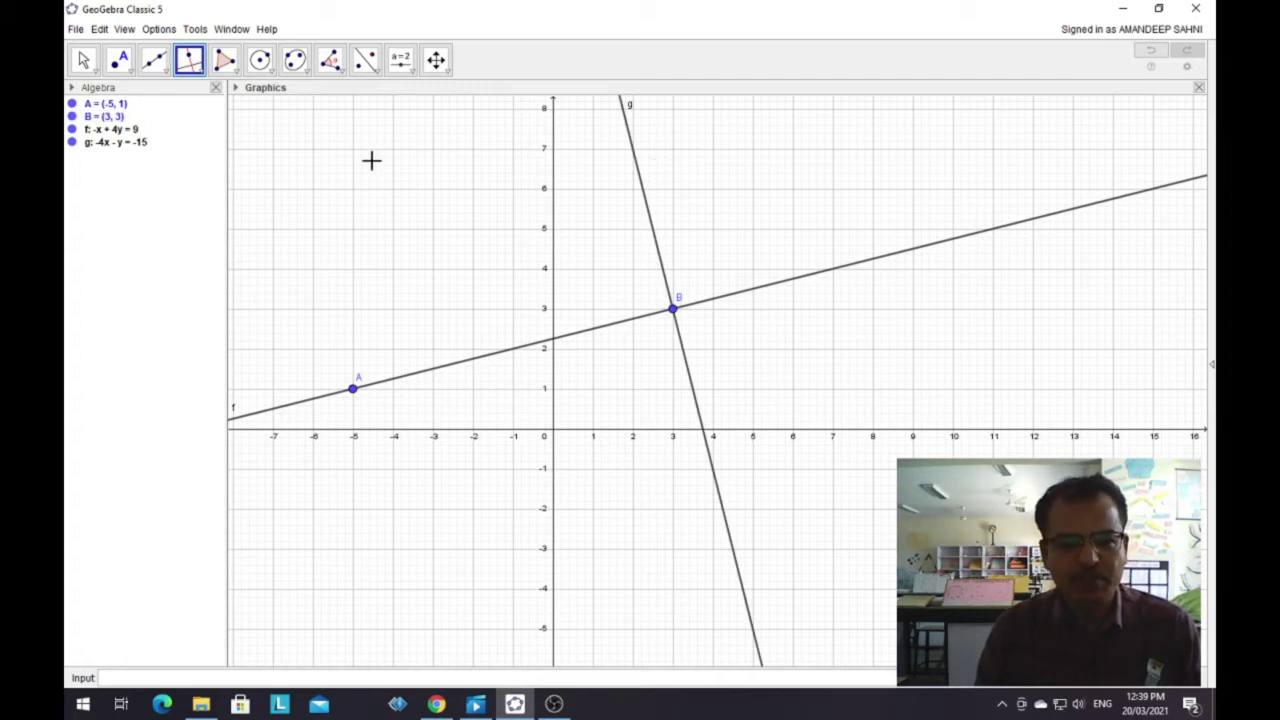
left_click(84, 60)
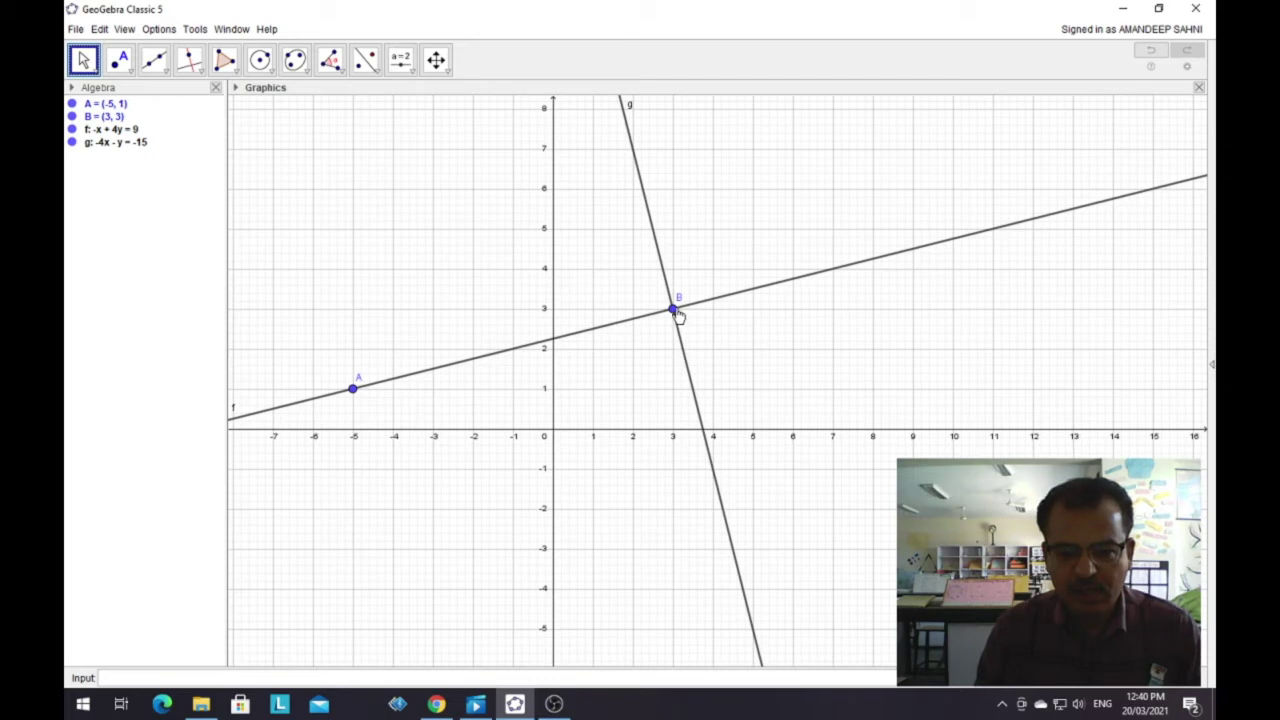
left_click_drag(673, 312, 709, 299)
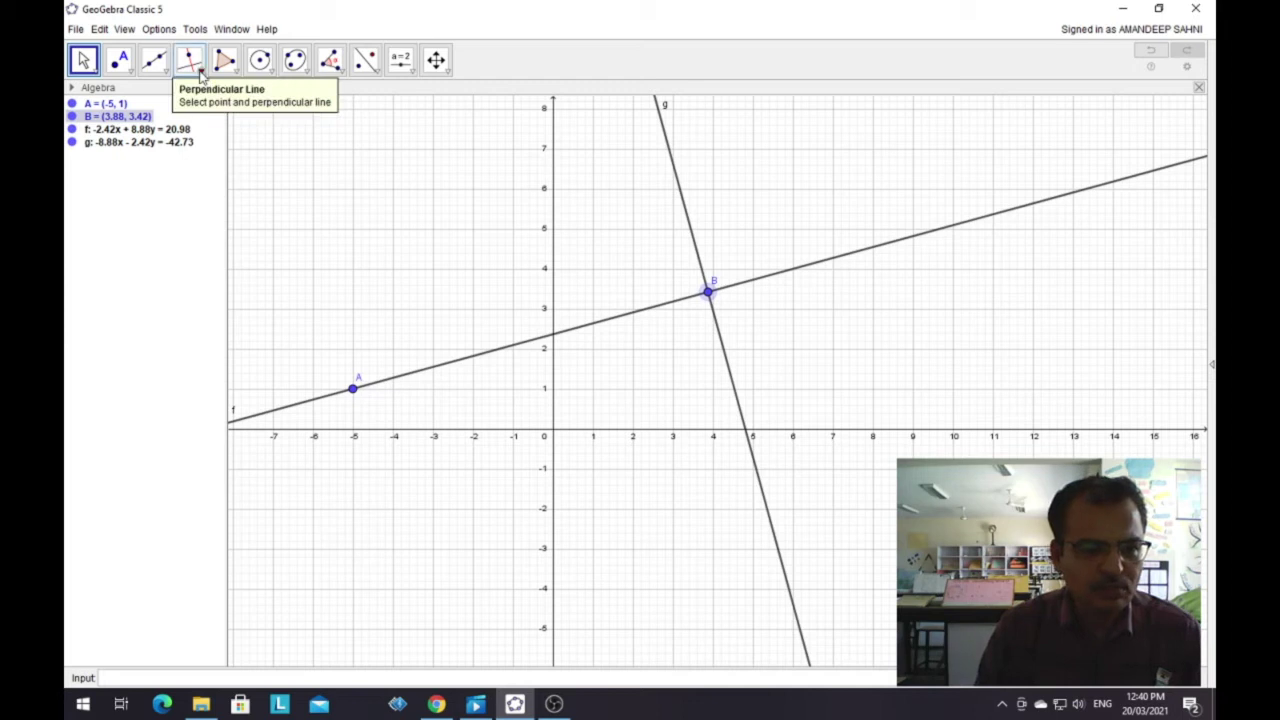
Step: Construct a parallel to the perpendicular line g, passing through a new point at about (-1.34, 3.96)
left_click(200, 74)
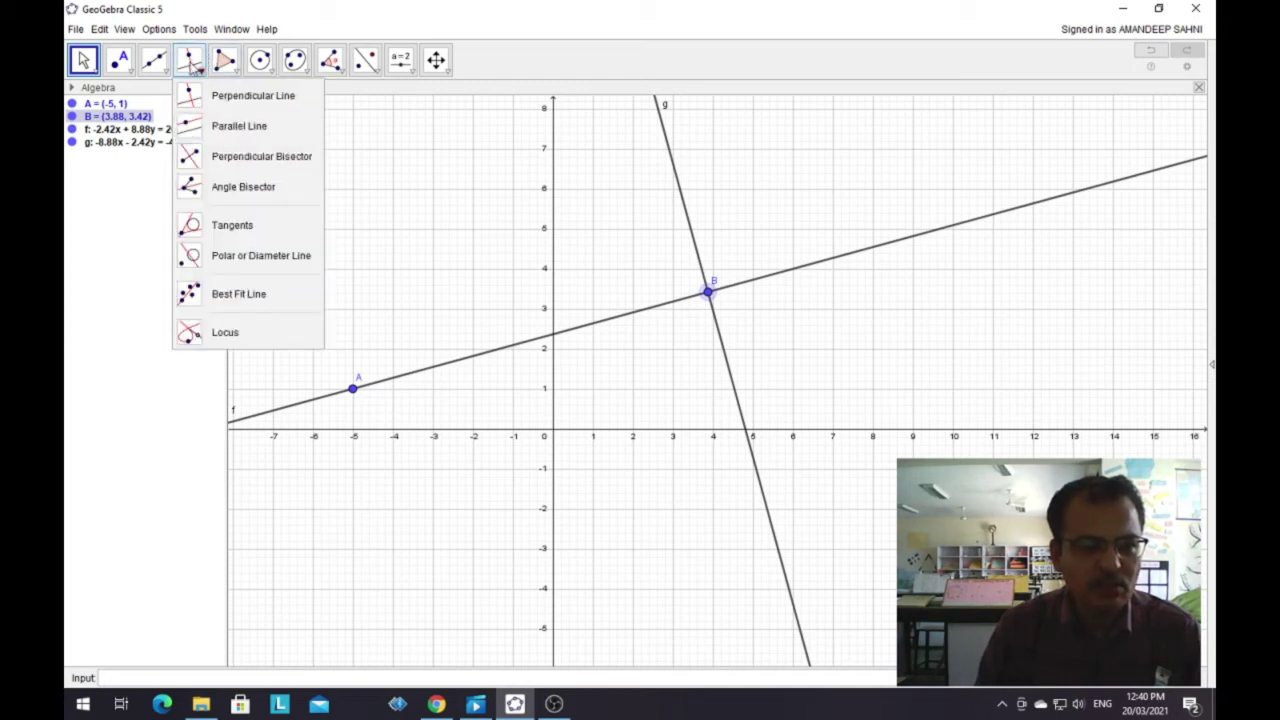
left_click(252, 131)
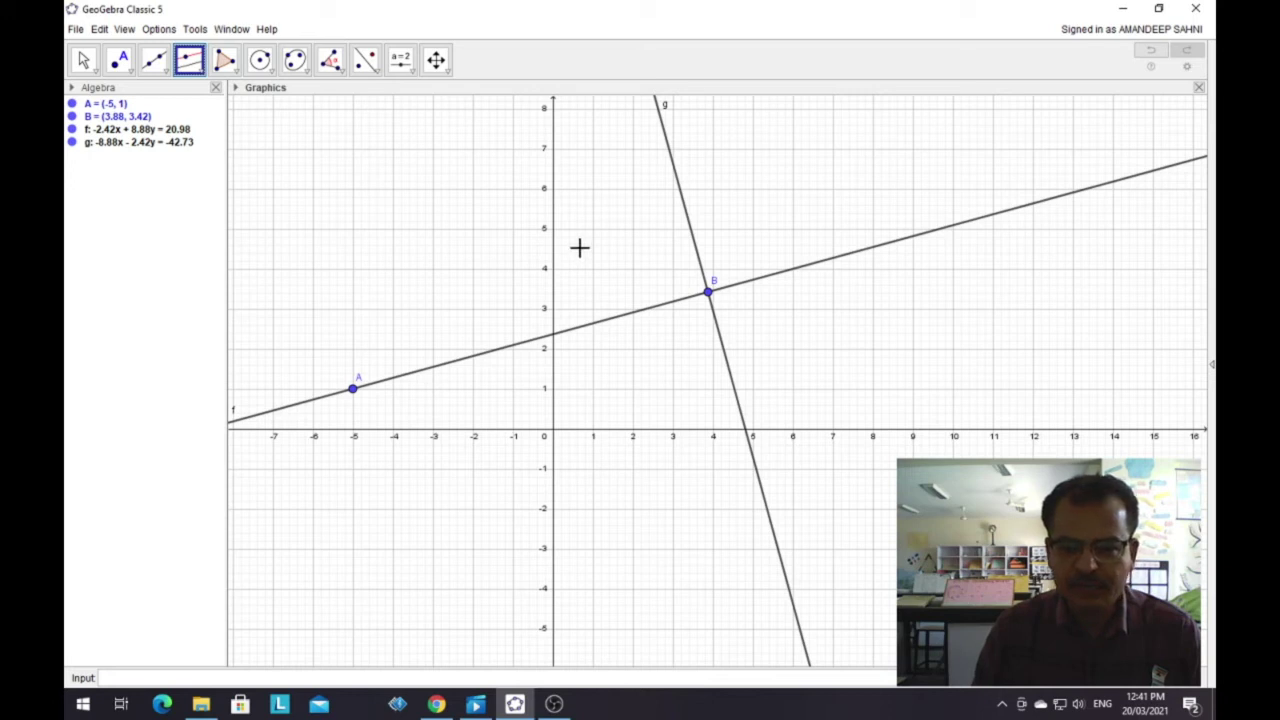
left_click(686, 206)
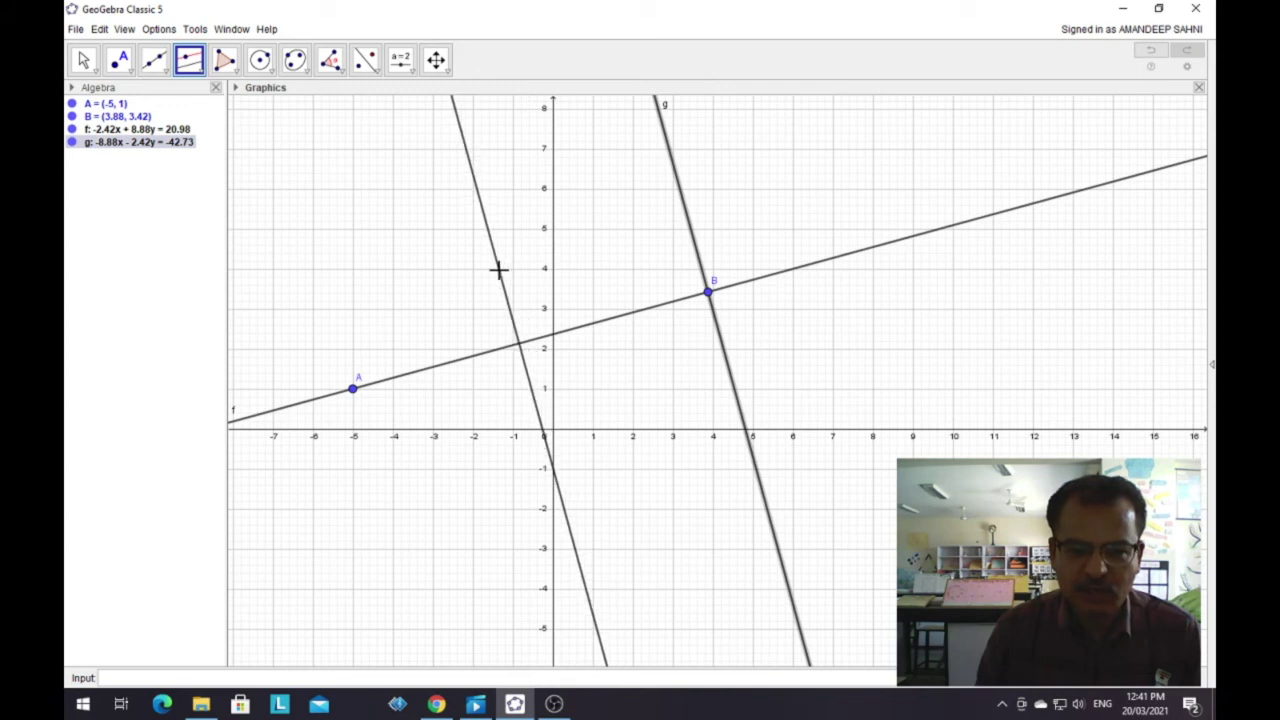
left_click(498, 270)
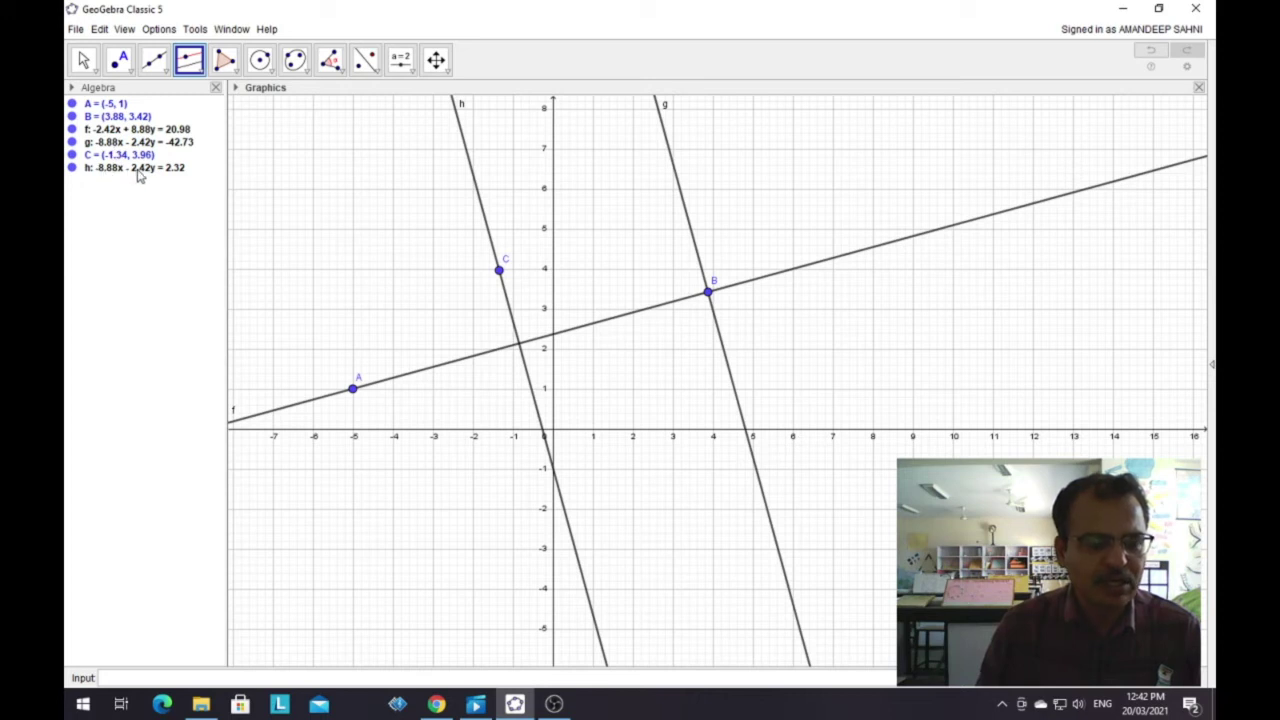
left_click(201, 73)
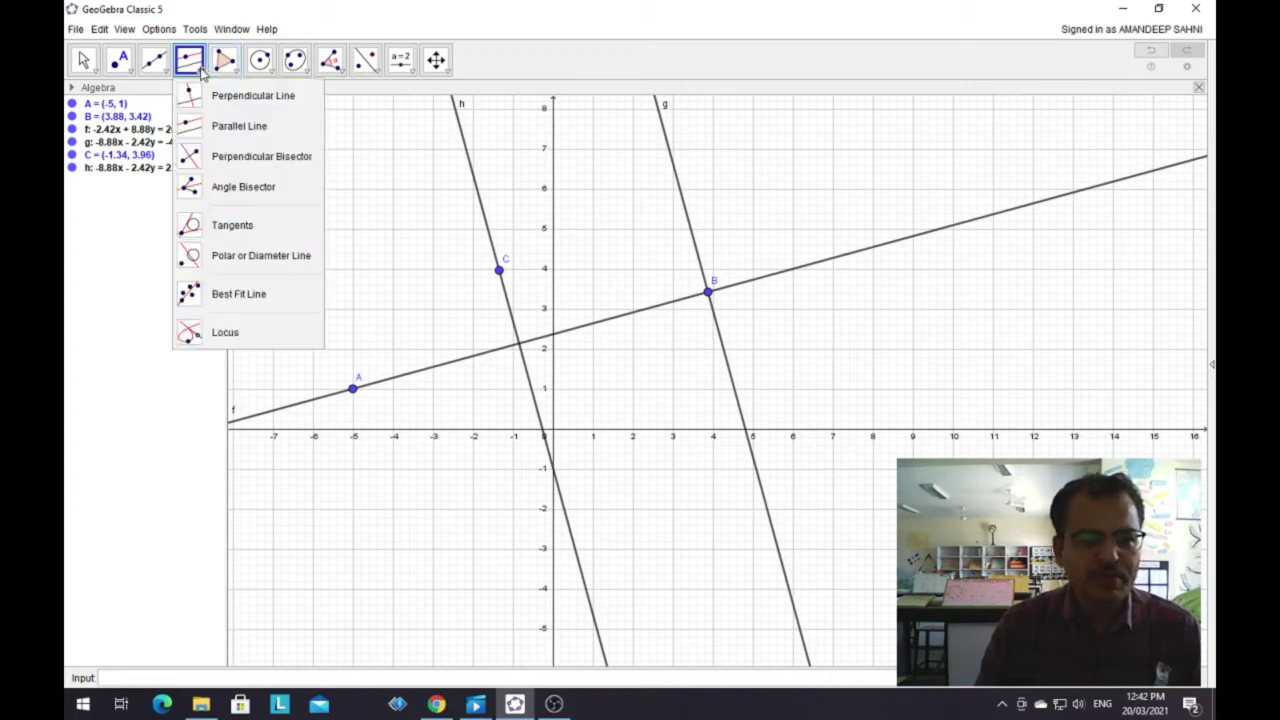
mouse_move(220, 72)
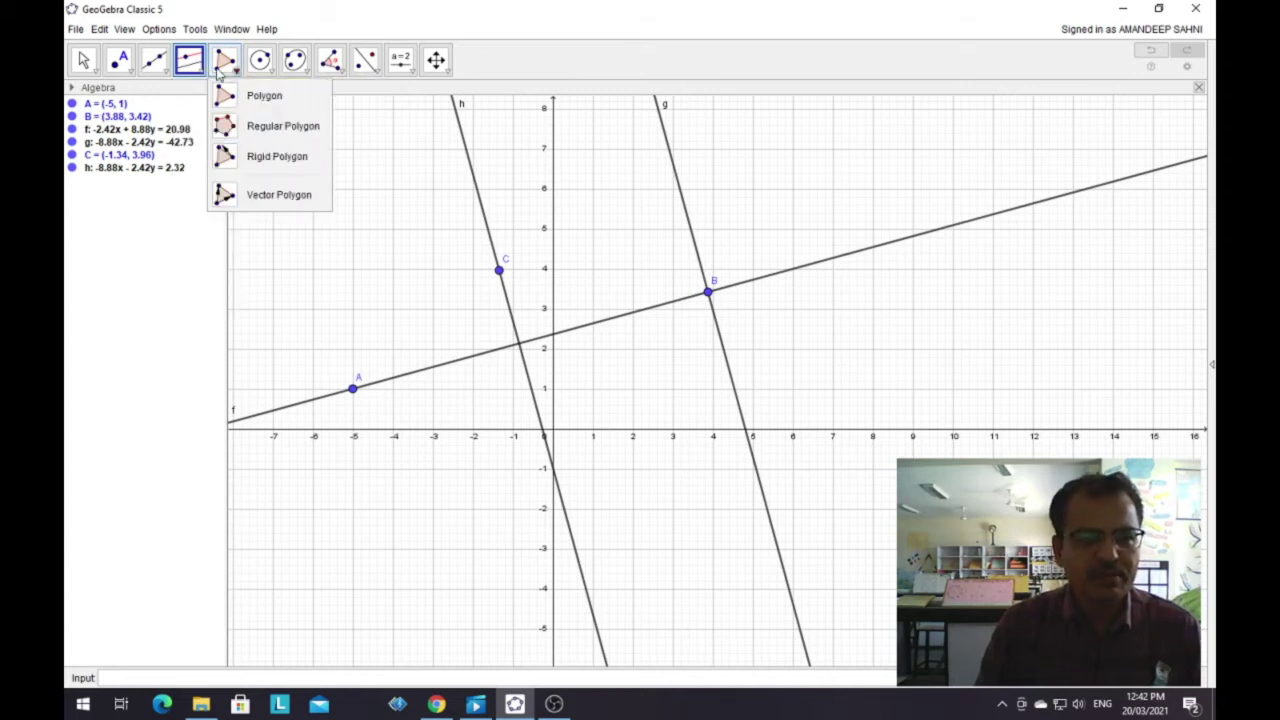
left_click(264, 96)
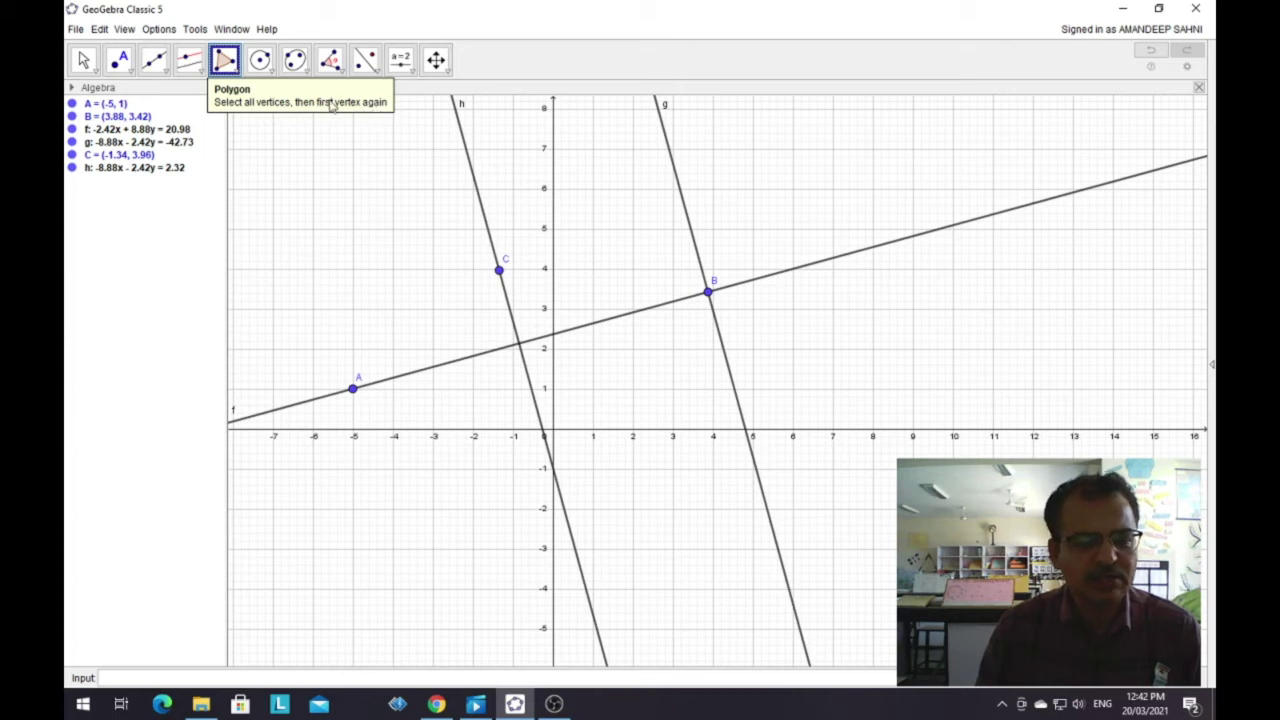
Step: Place three free points at about (7.38, -2.92), (12.68, -1.6) and (10.1, 2.84) as triangle vertices
left_click(119, 60)
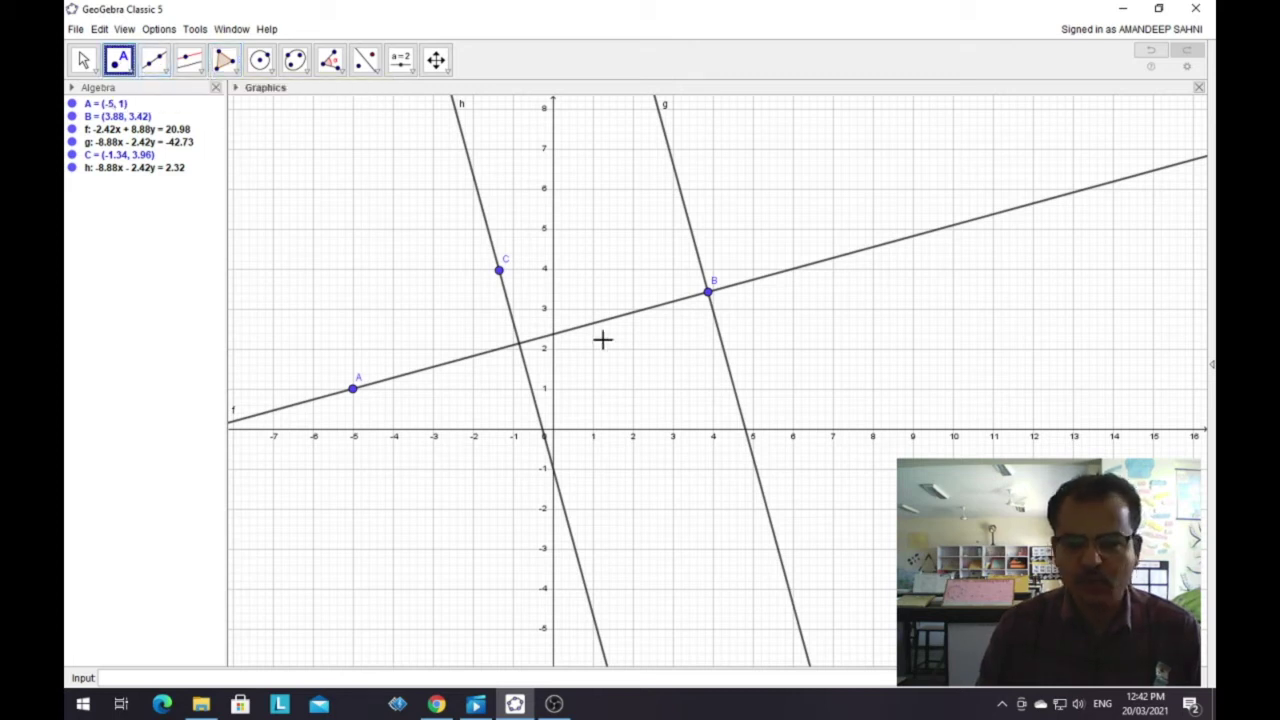
left_click(847, 545)
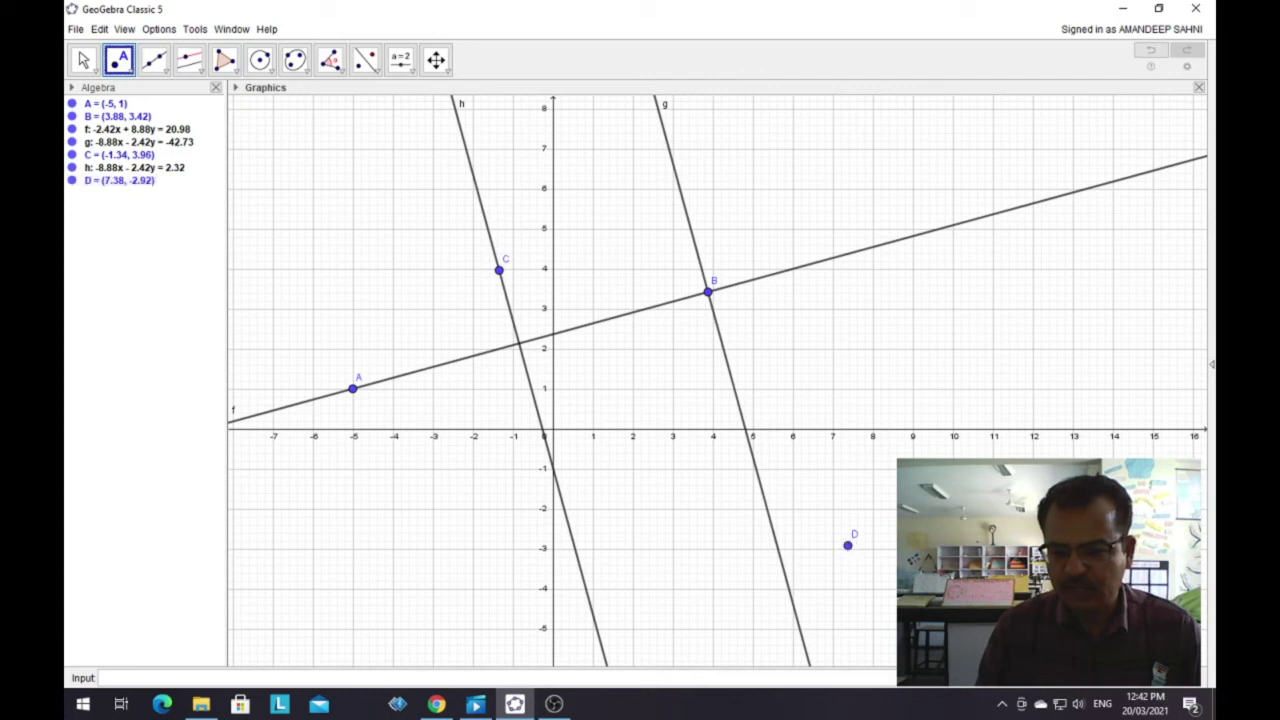
left_click(1061, 495)
left_click(957, 315)
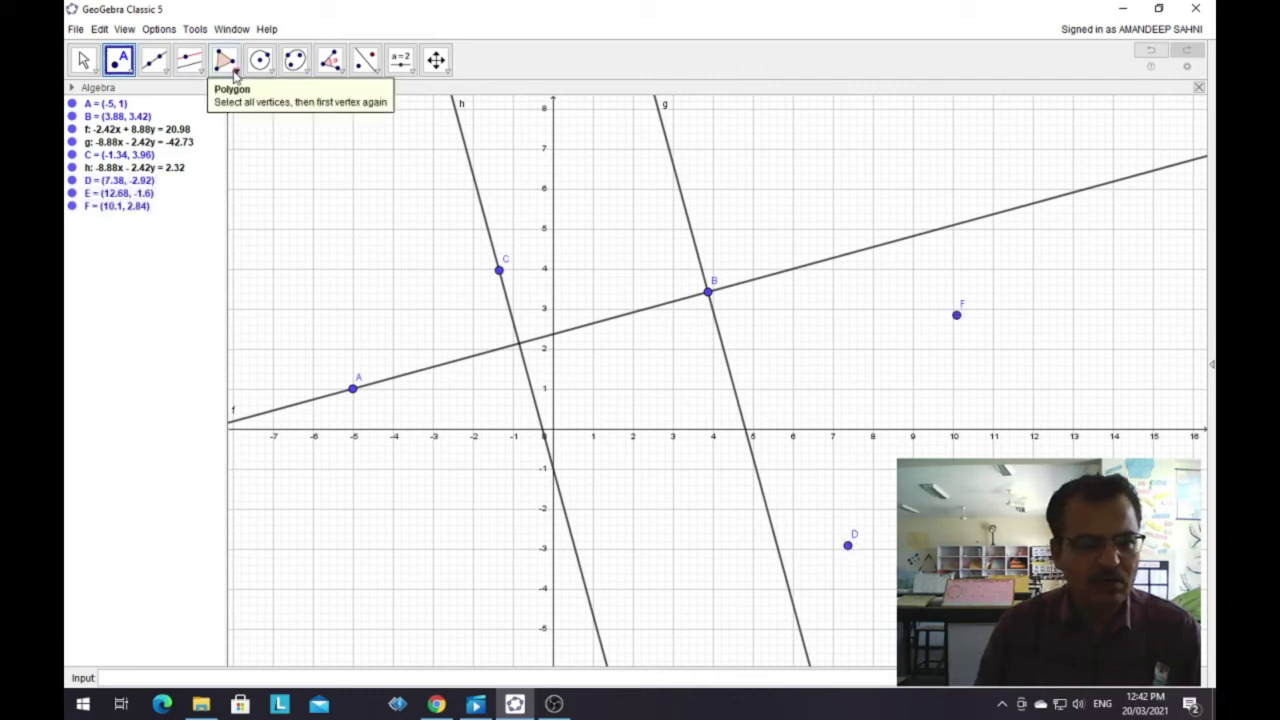
Step: Create a triangle from points D, E and F with the Polygon tool, closing it at D
left_click(233, 67)
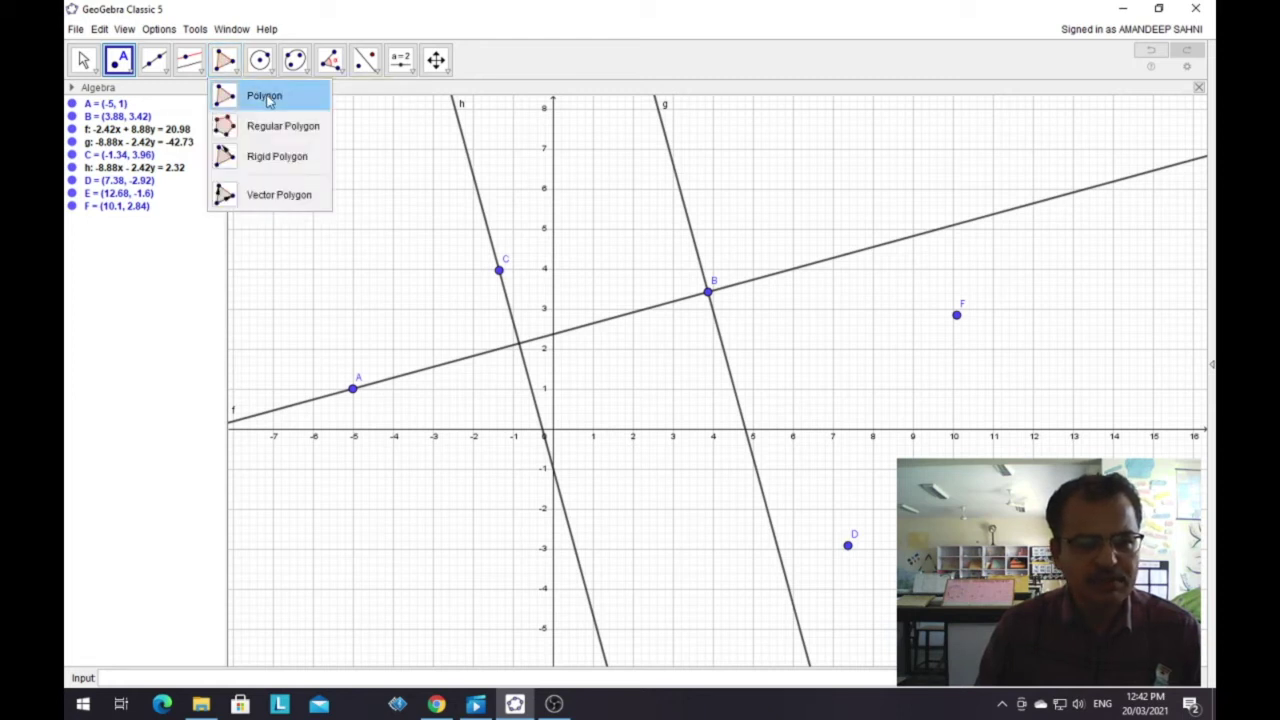
left_click(266, 97)
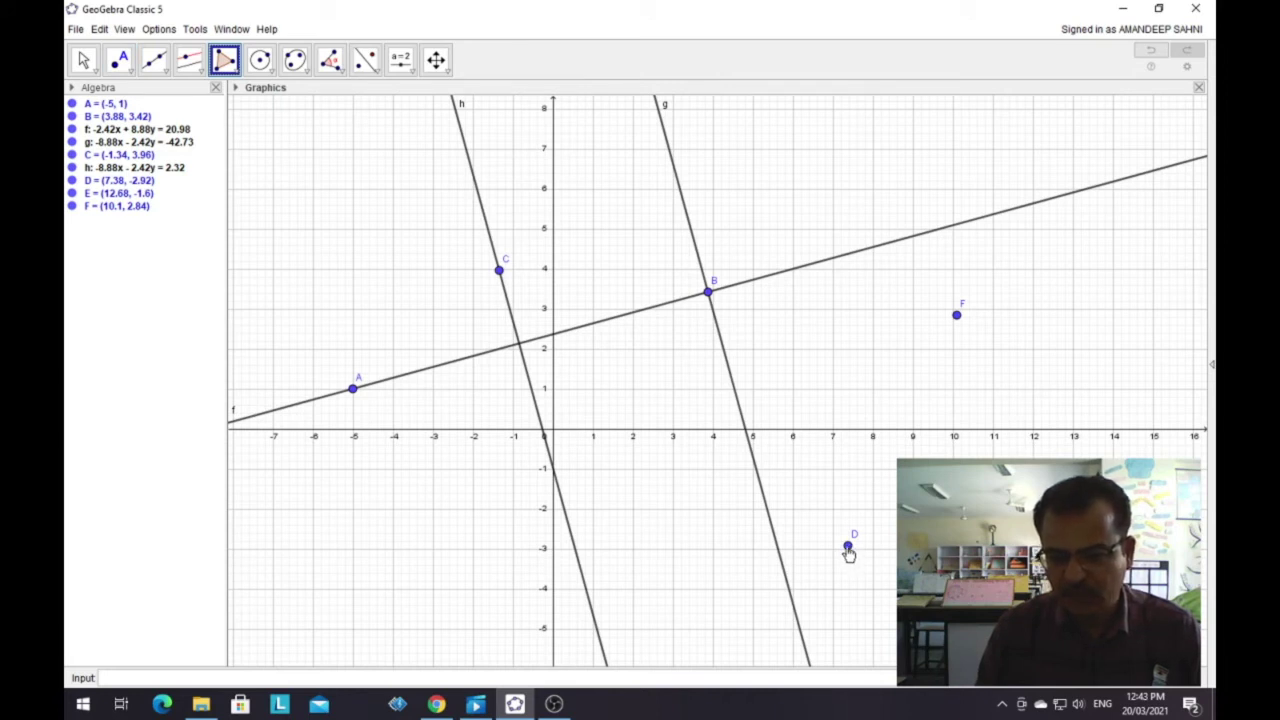
left_click(847, 547)
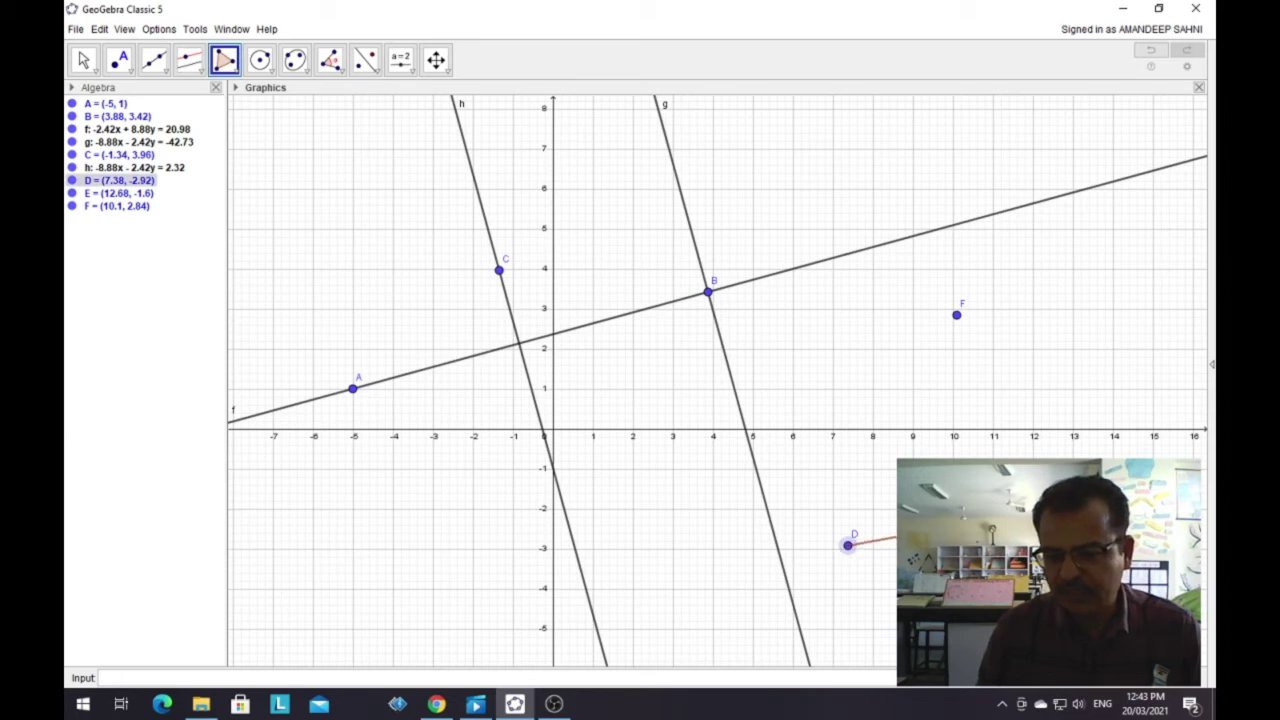
left_click(1061, 496)
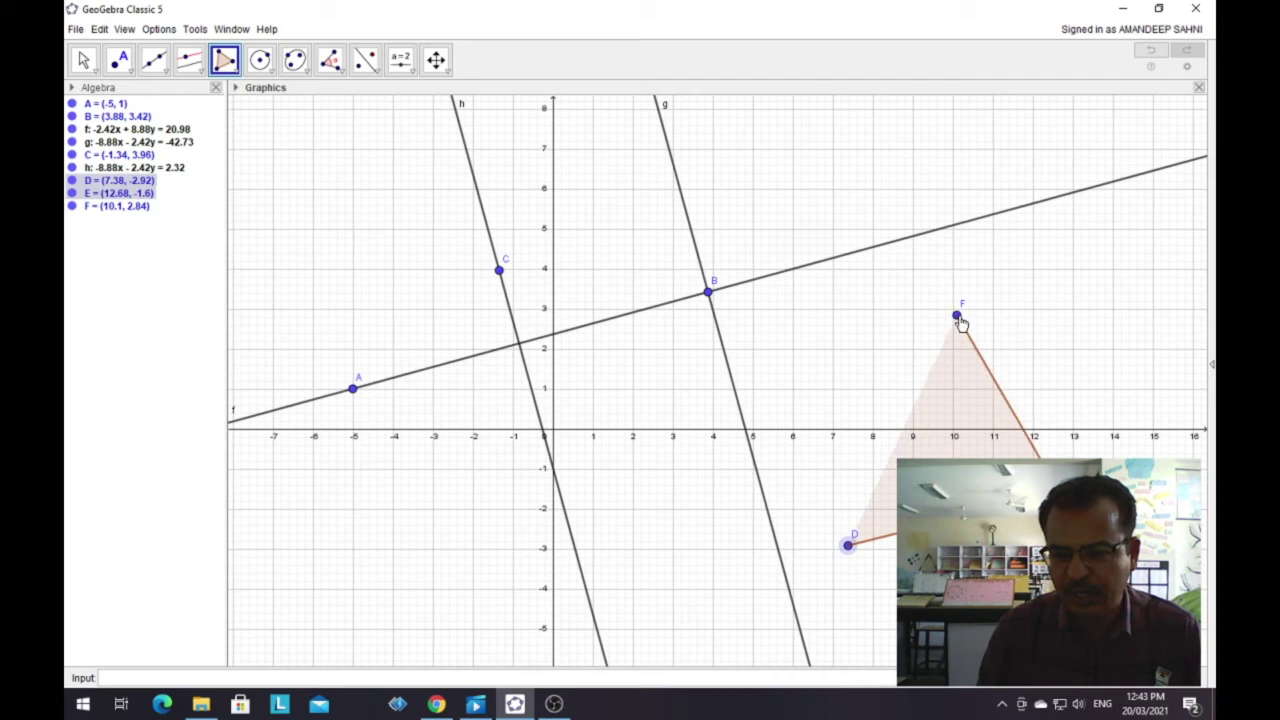
left_click(957, 318)
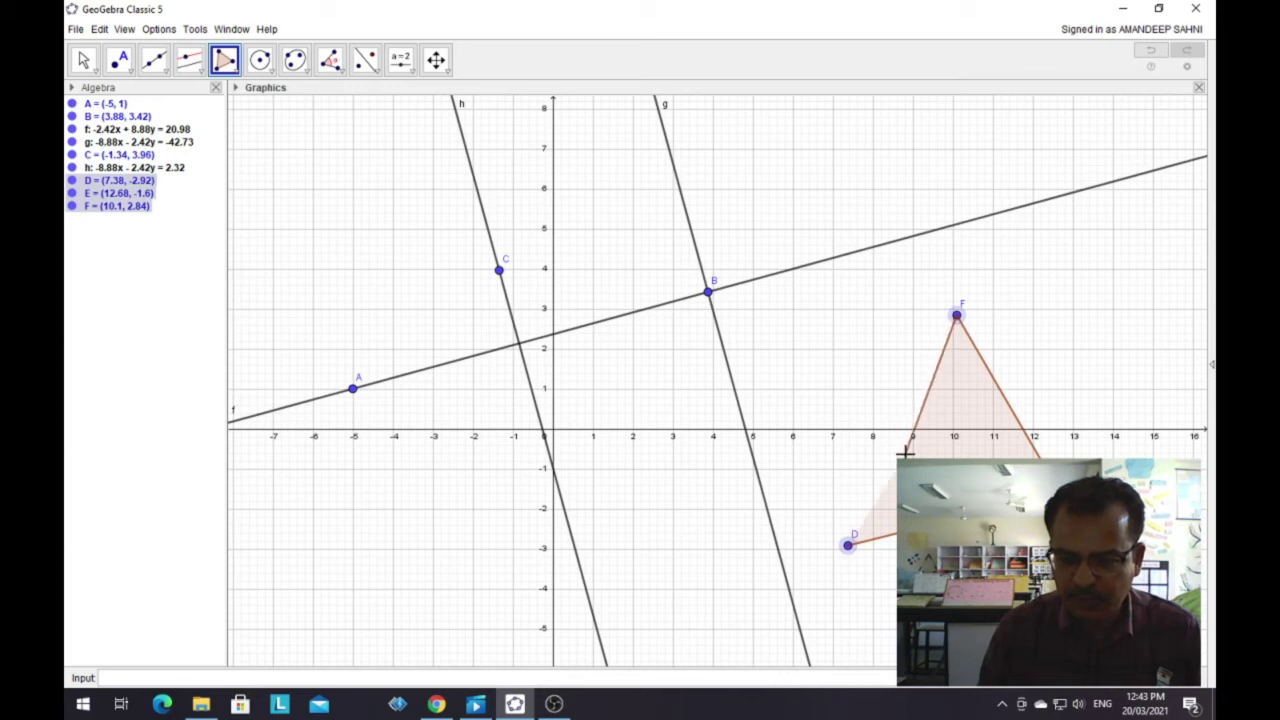
left_click(849, 546)
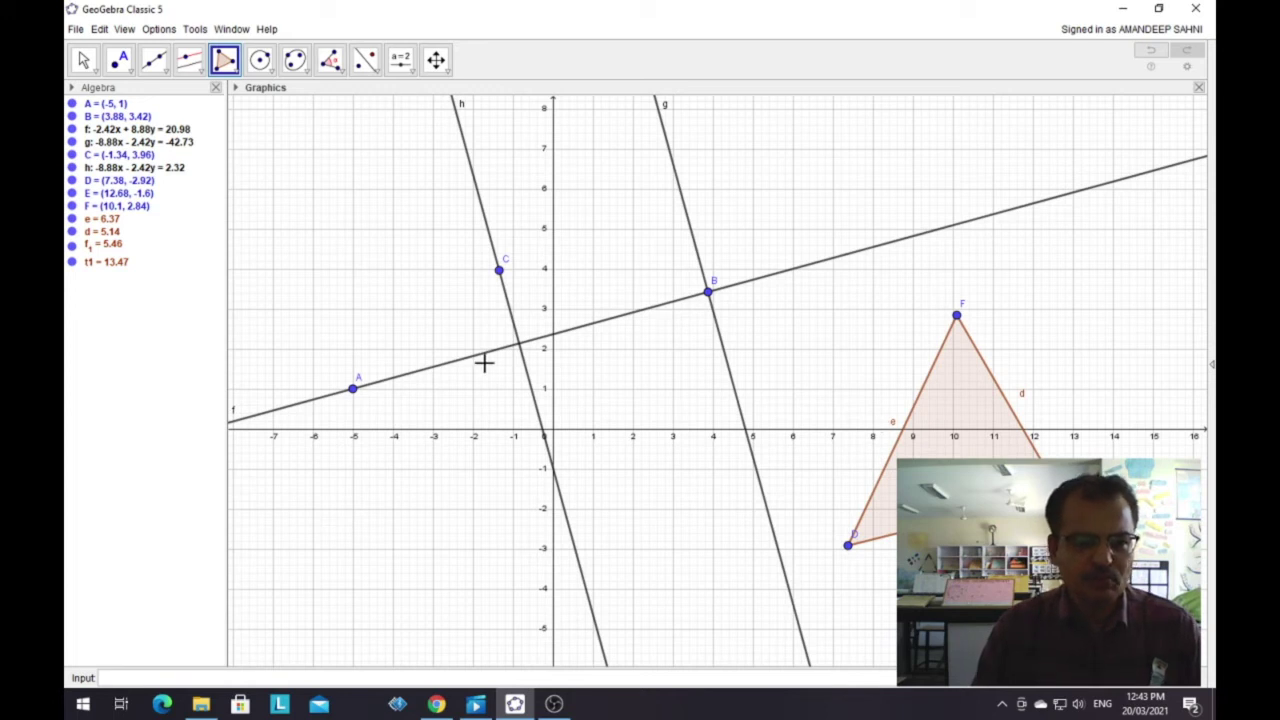
Step: Construct a regular pentagon on base points at about (-5.96, -3.38) and (-1.4, -3.14), and move it down to base points about (-5.66, -5.04) and (-1.1, -4.8)
left_click(233, 72)
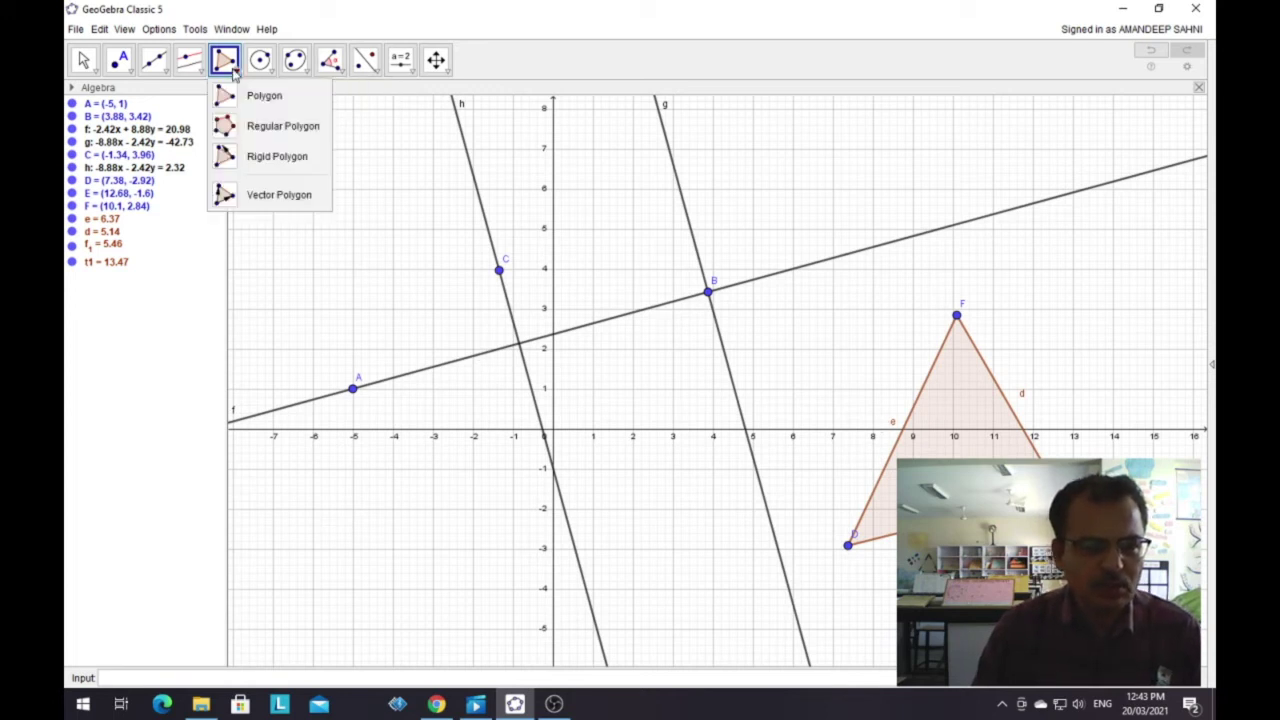
left_click(285, 127)
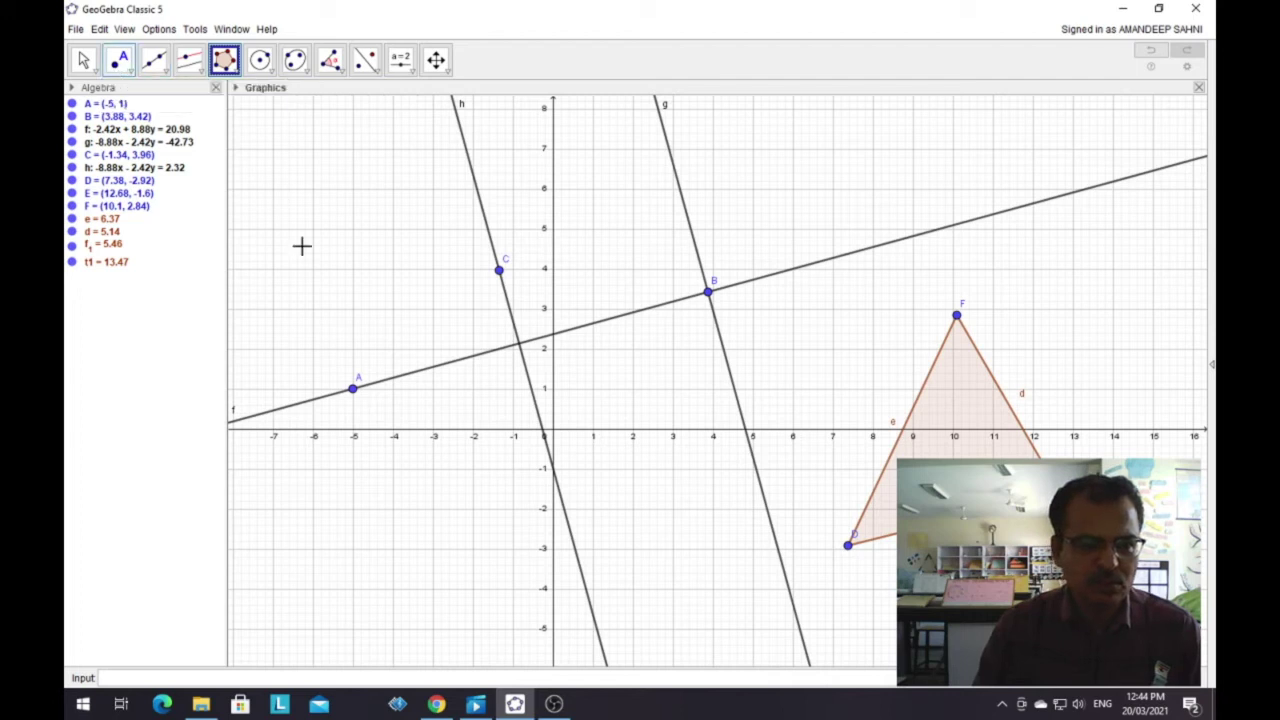
left_click(314, 564)
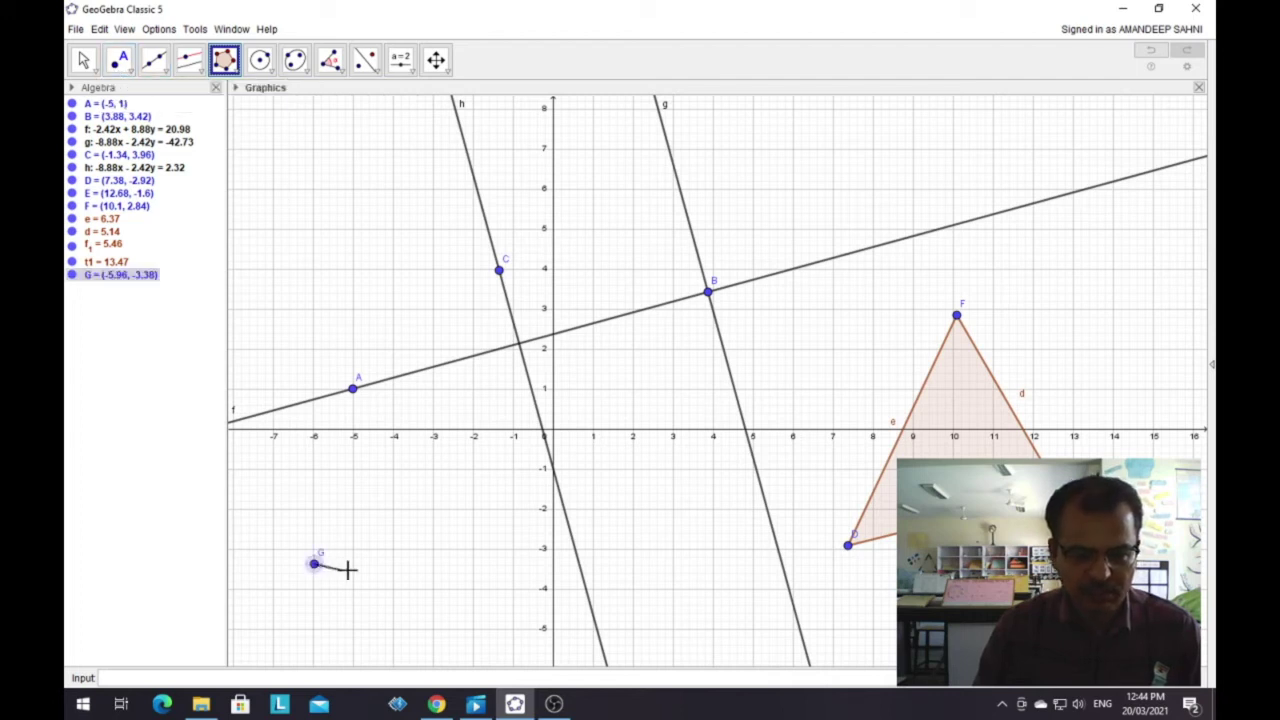
left_click(497, 554)
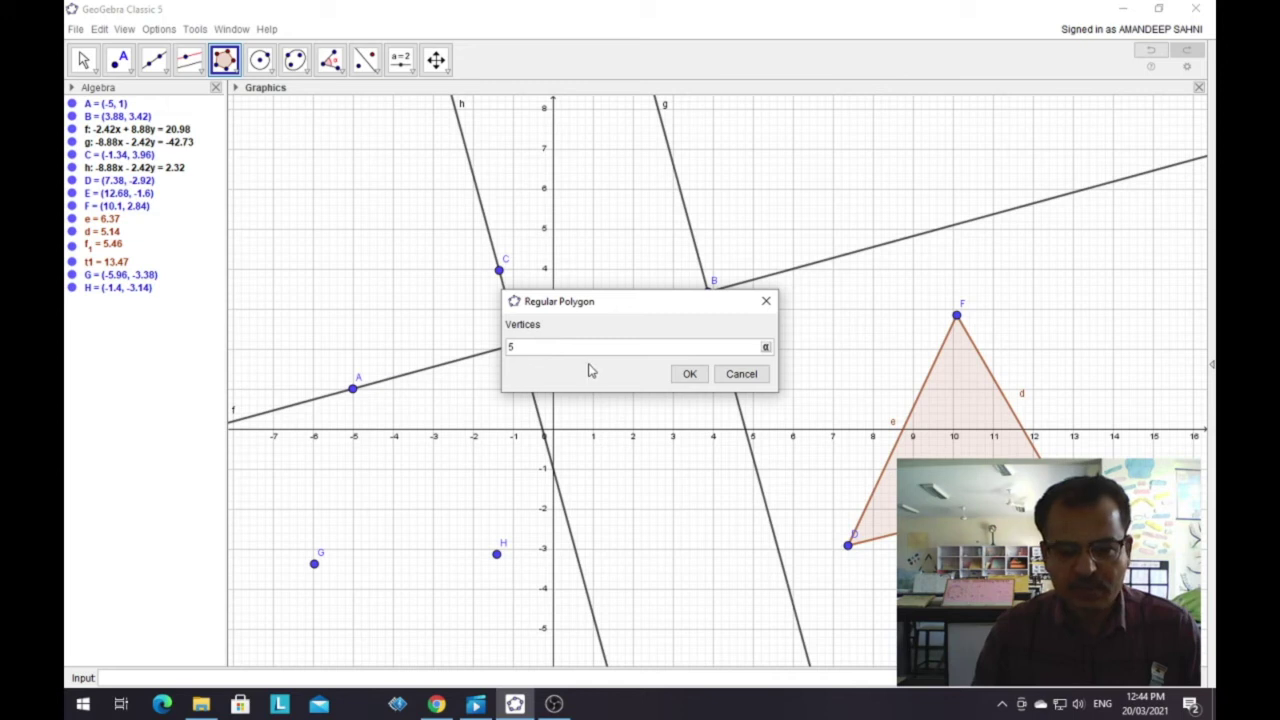
left_click(689, 375)
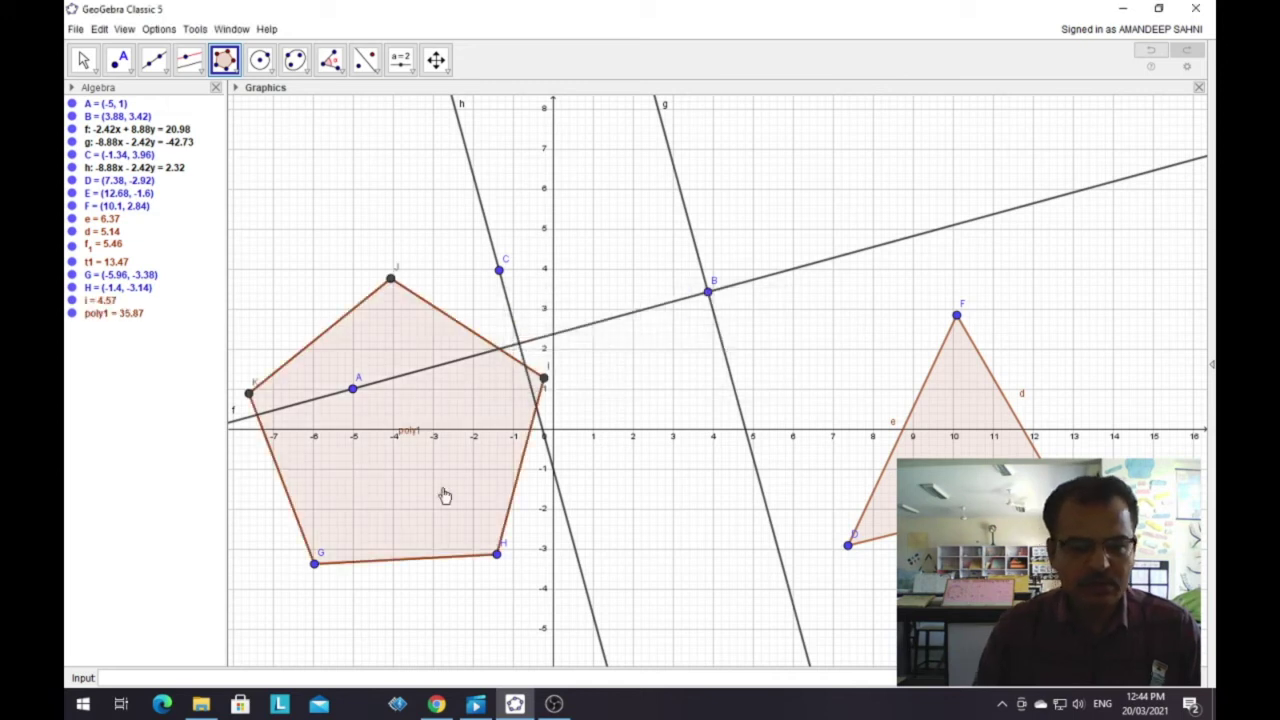
left_click(85, 61)
left_click_drag(450, 468, 439, 541)
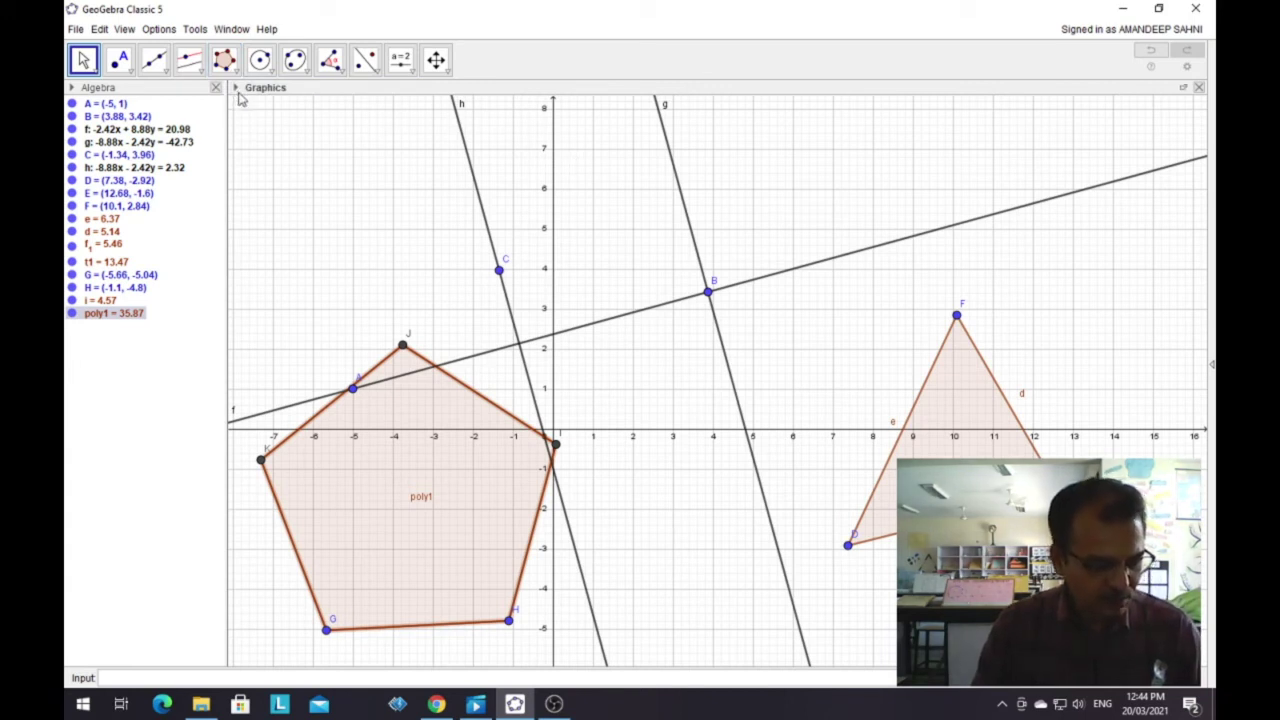
Step: Delete all objects from the construction and hide the coordinate grid and axes
key("ctrl+a")
key("Delete")
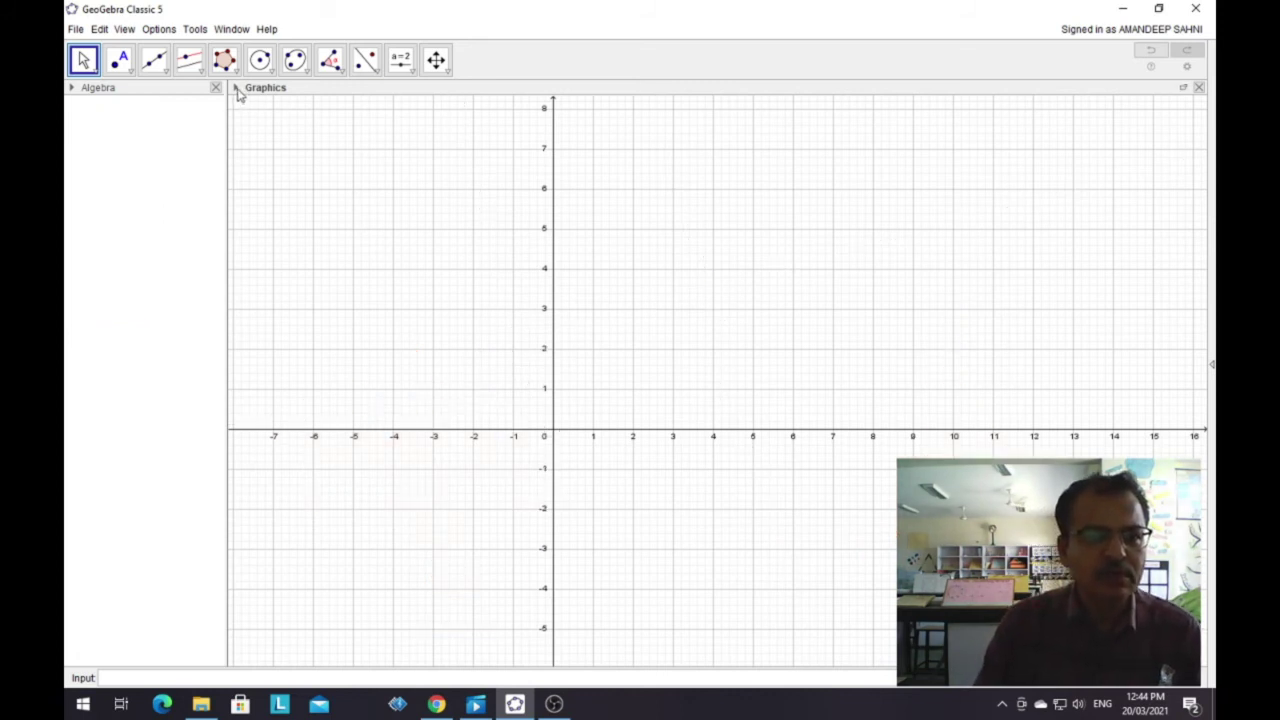
left_click(237, 89)
left_click(259, 108)
left_click(242, 107)
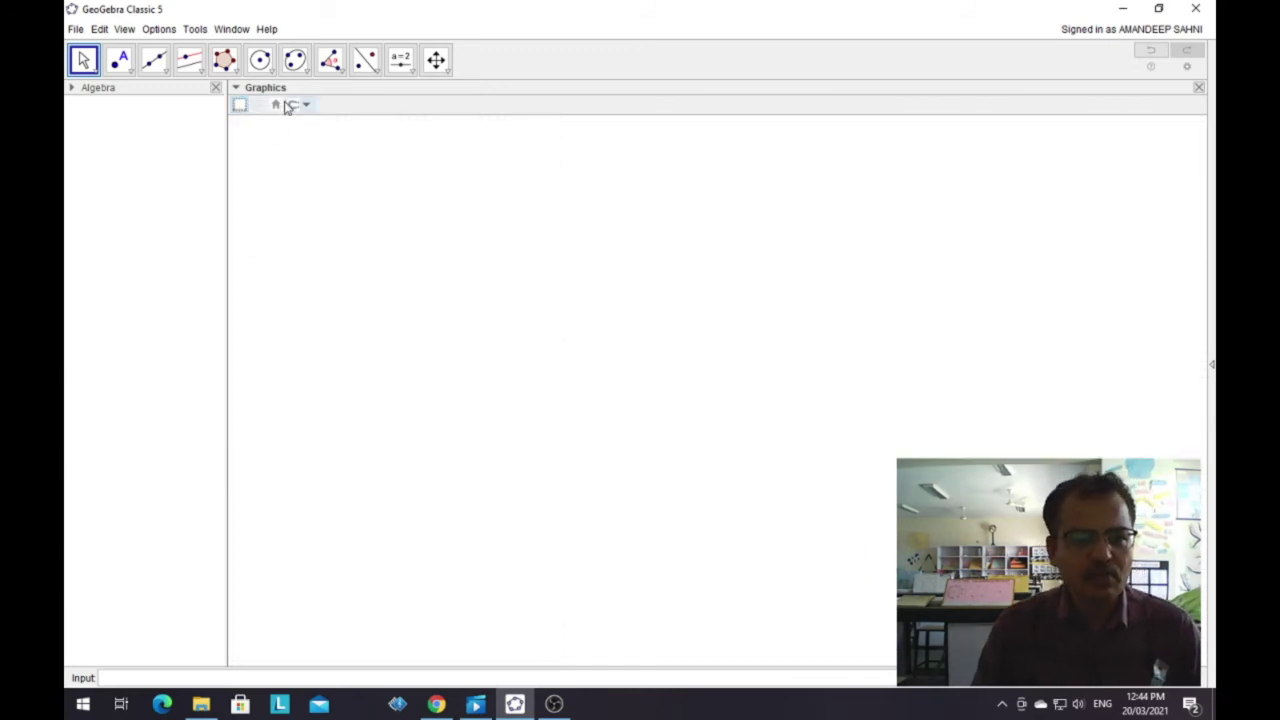
Step: Place a point at about (-2.94, 3.54) and draw a circle centred on it through a new point at about (-0.56, 1.68)
left_click(270, 76)
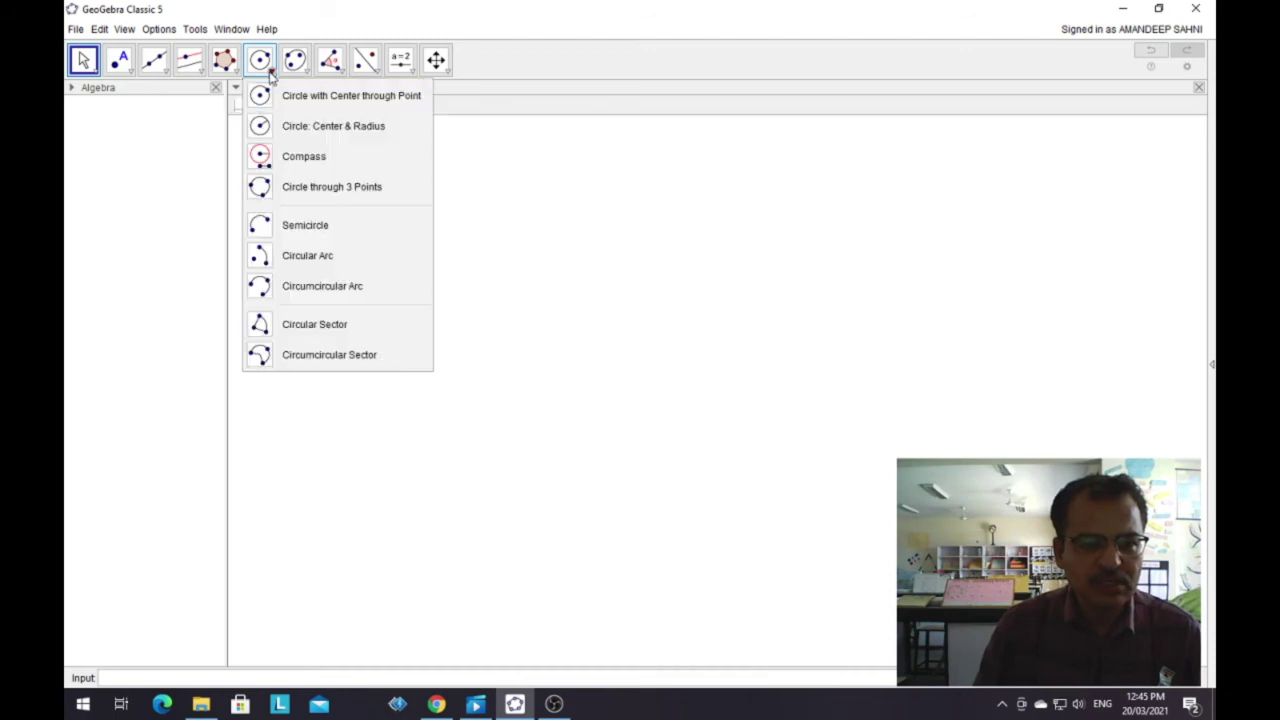
left_click(343, 97)
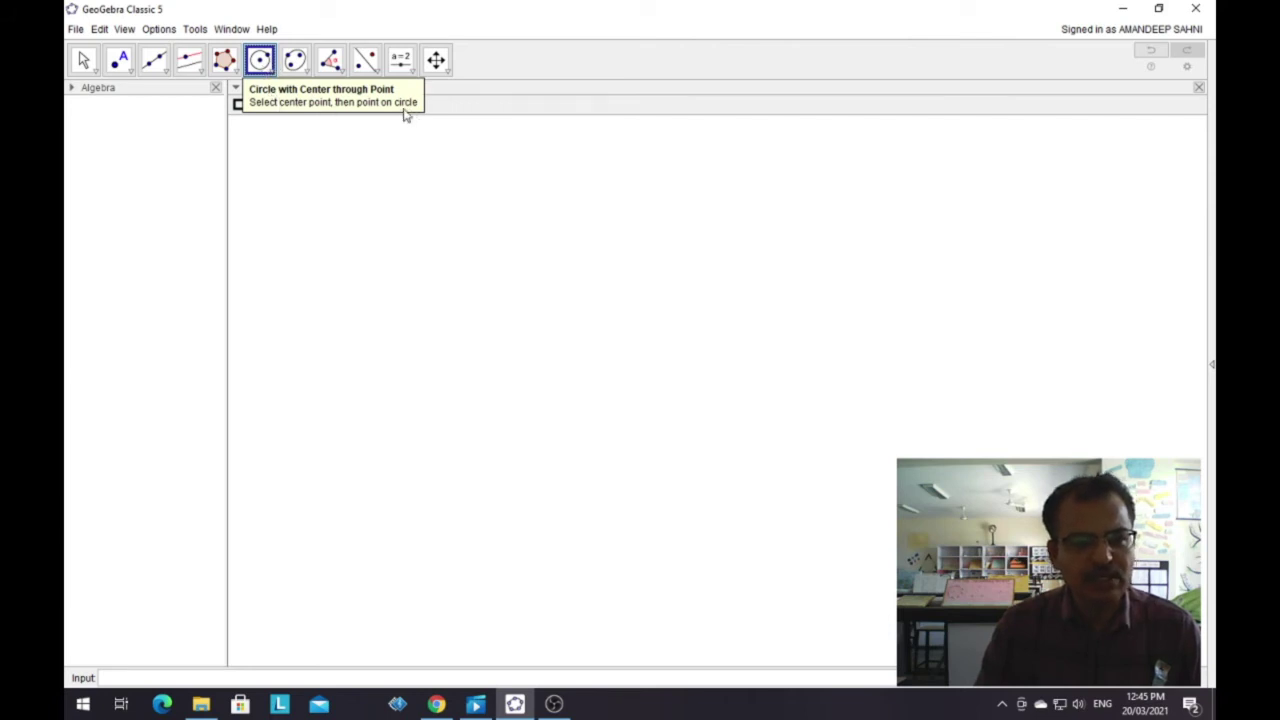
left_click(121, 62)
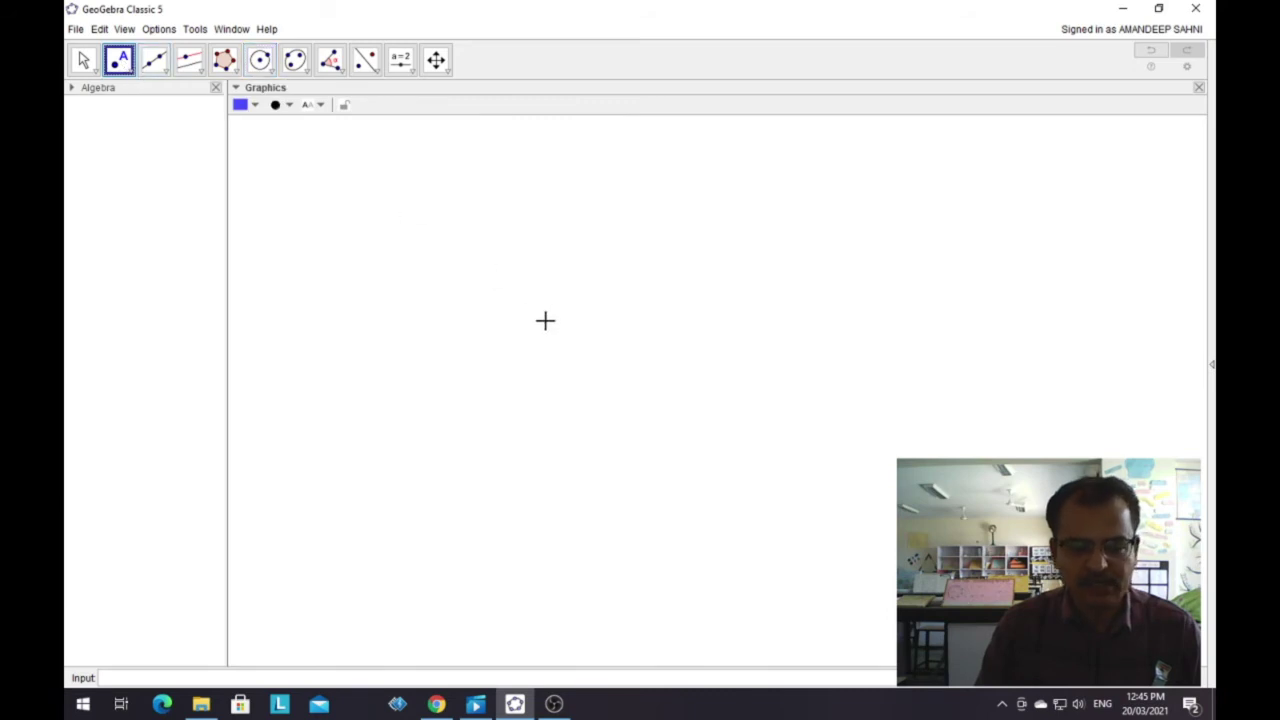
left_click(435, 307)
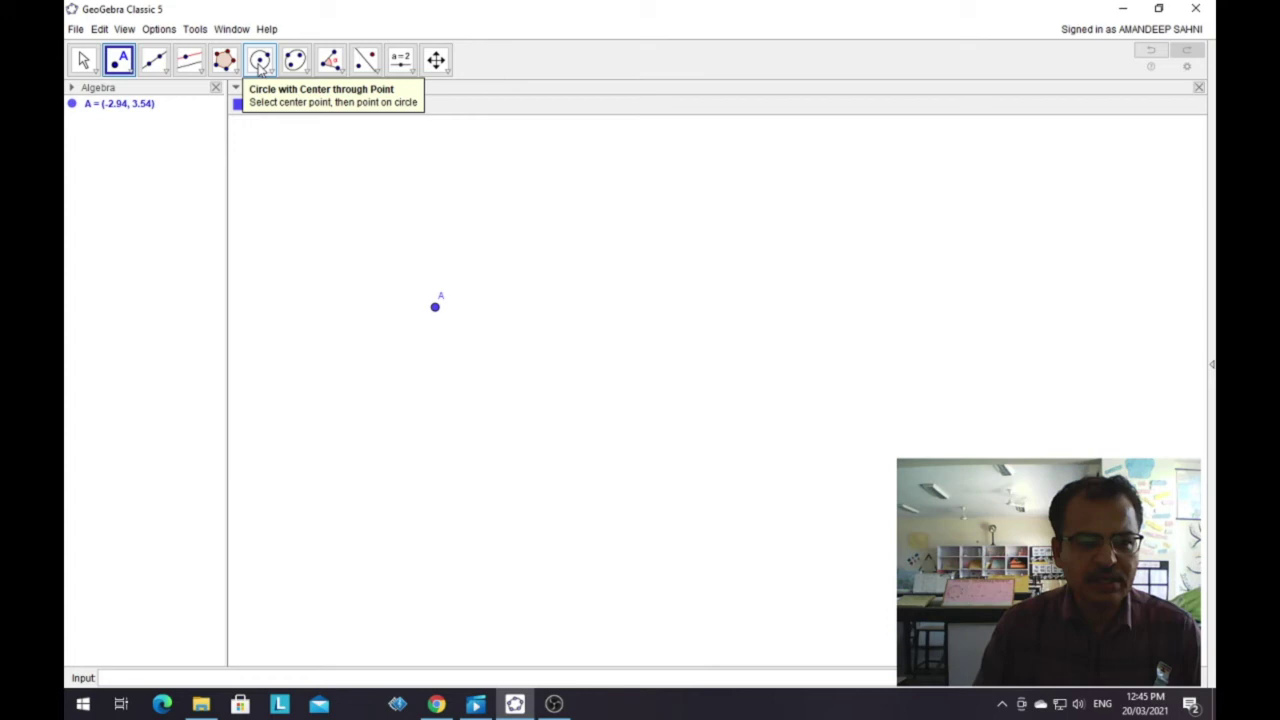
left_click(260, 62)
left_click(261, 64)
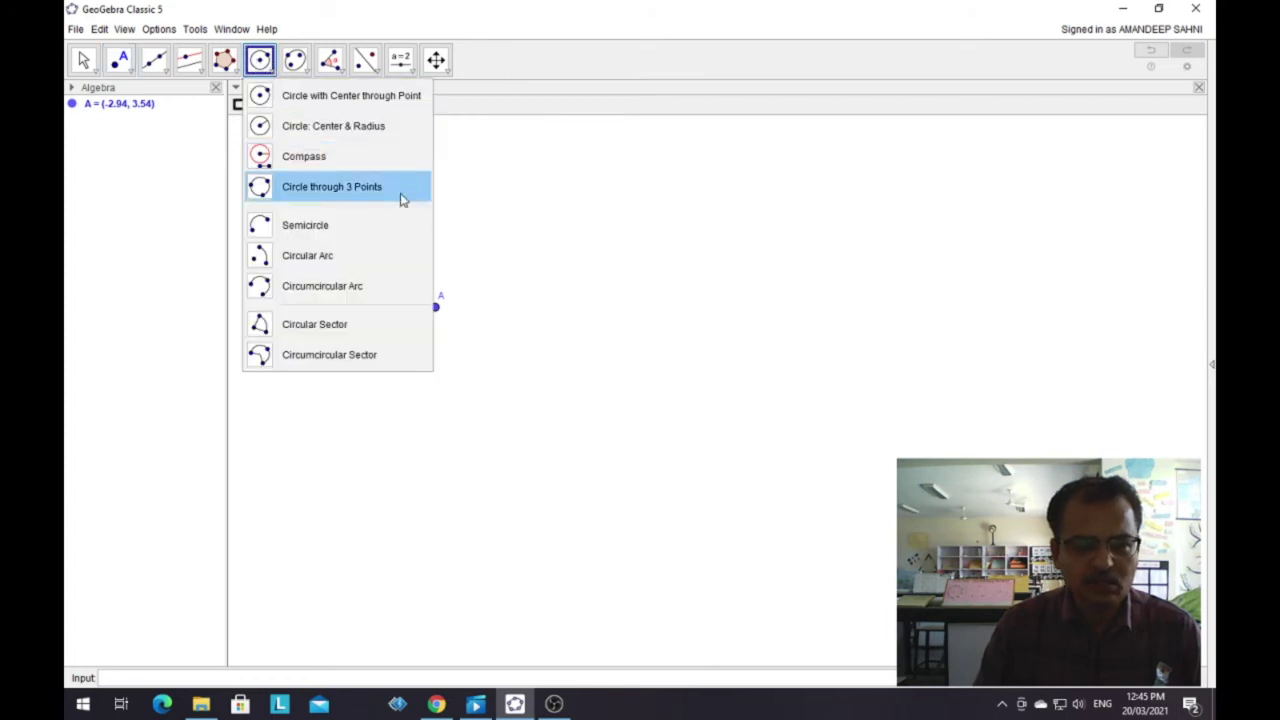
left_click(343, 100)
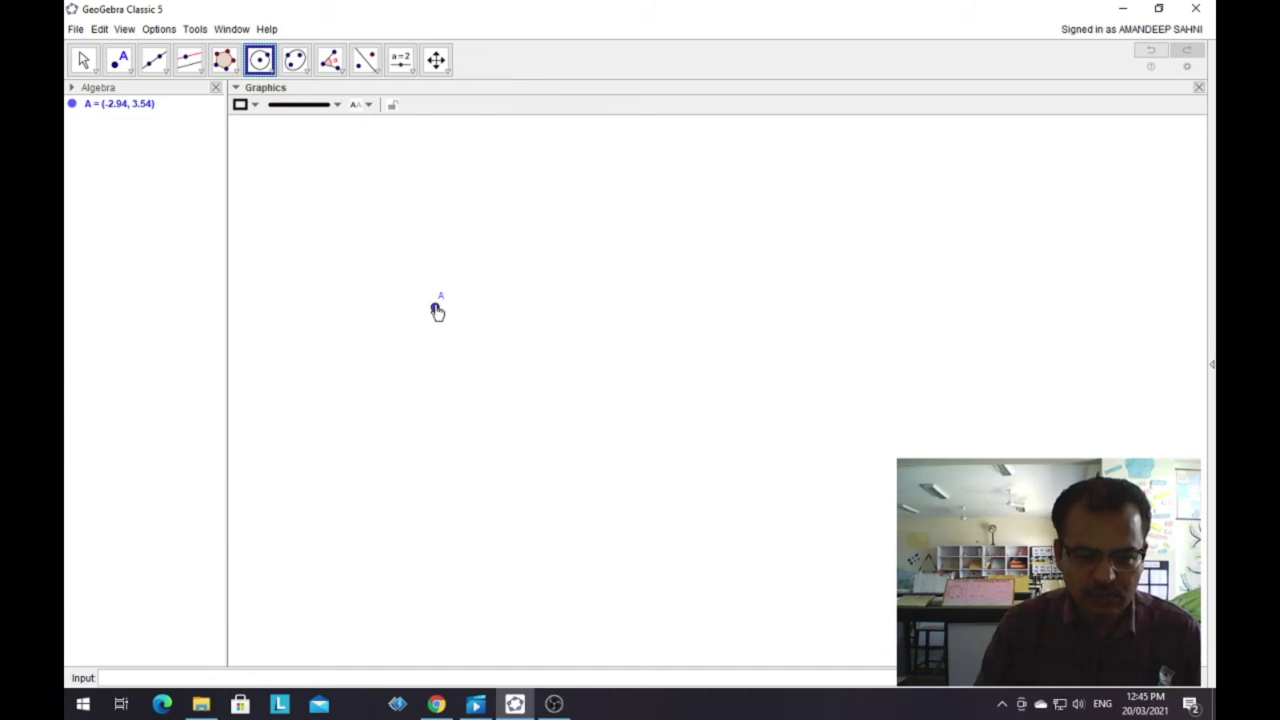
left_click(436, 309)
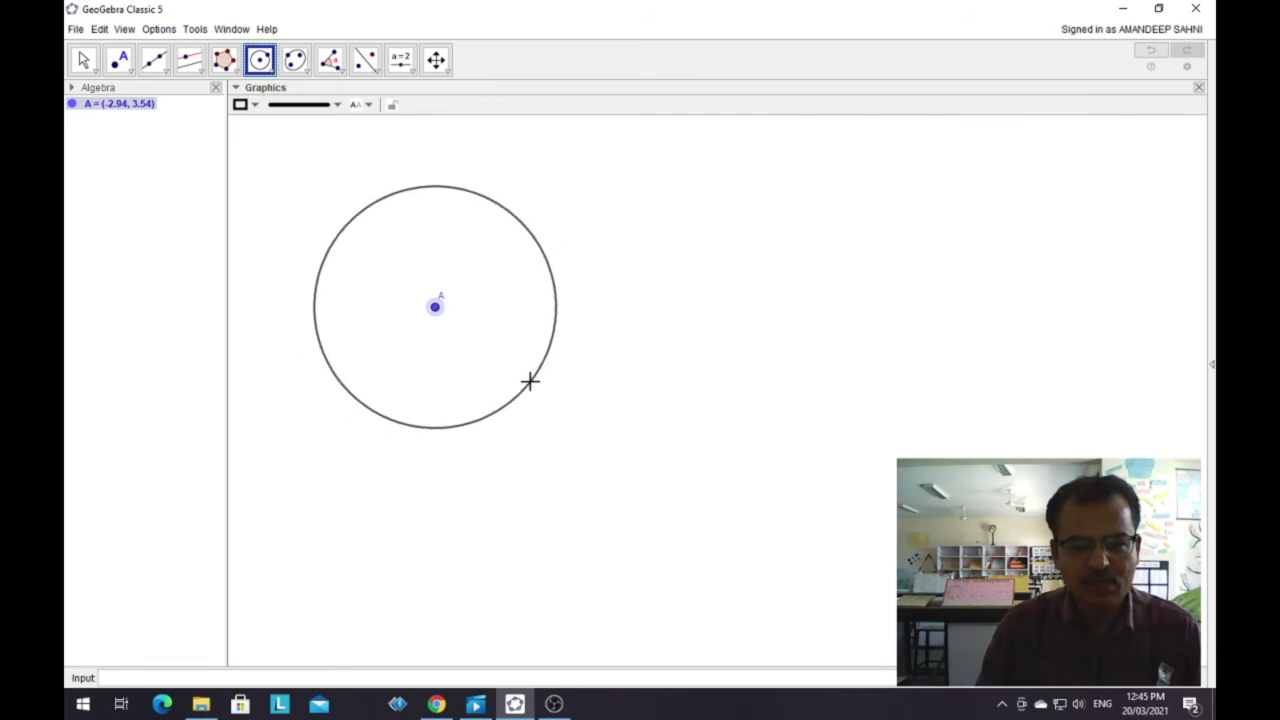
left_click(530, 381)
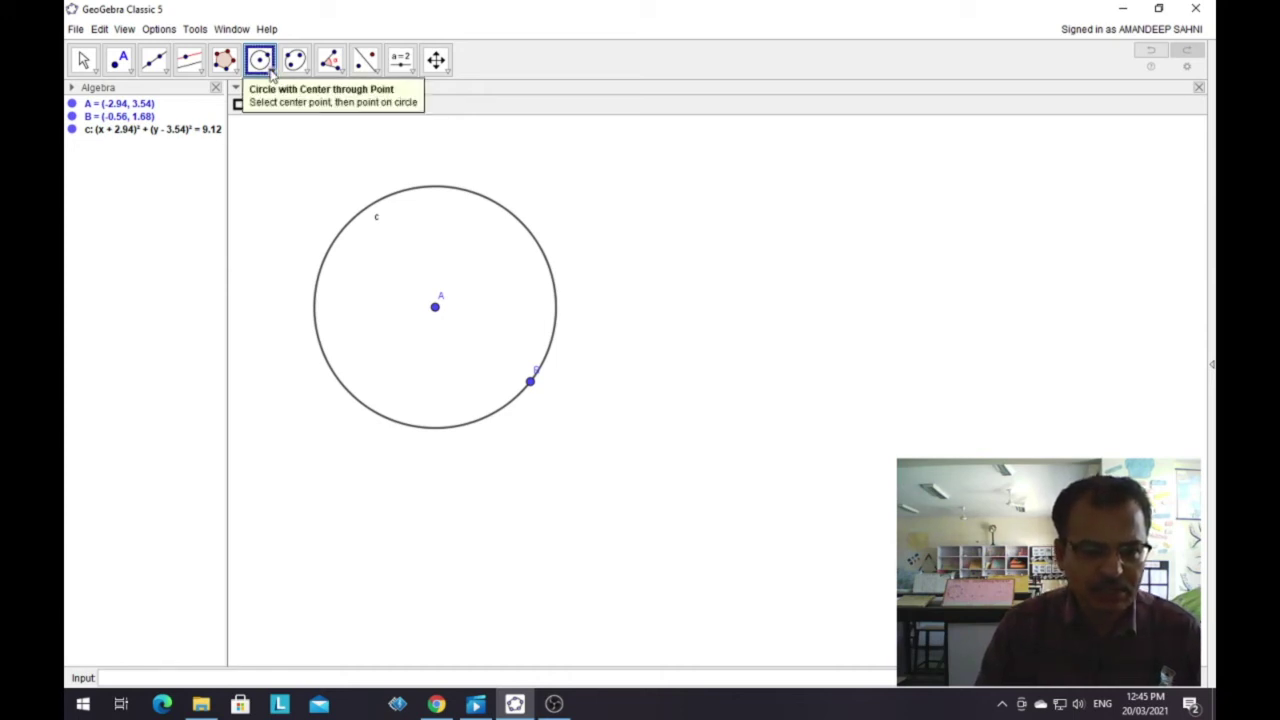
Step: Draw a circle of radius 3 centred on point B using Circle: Center & Radius
left_click(265, 64)
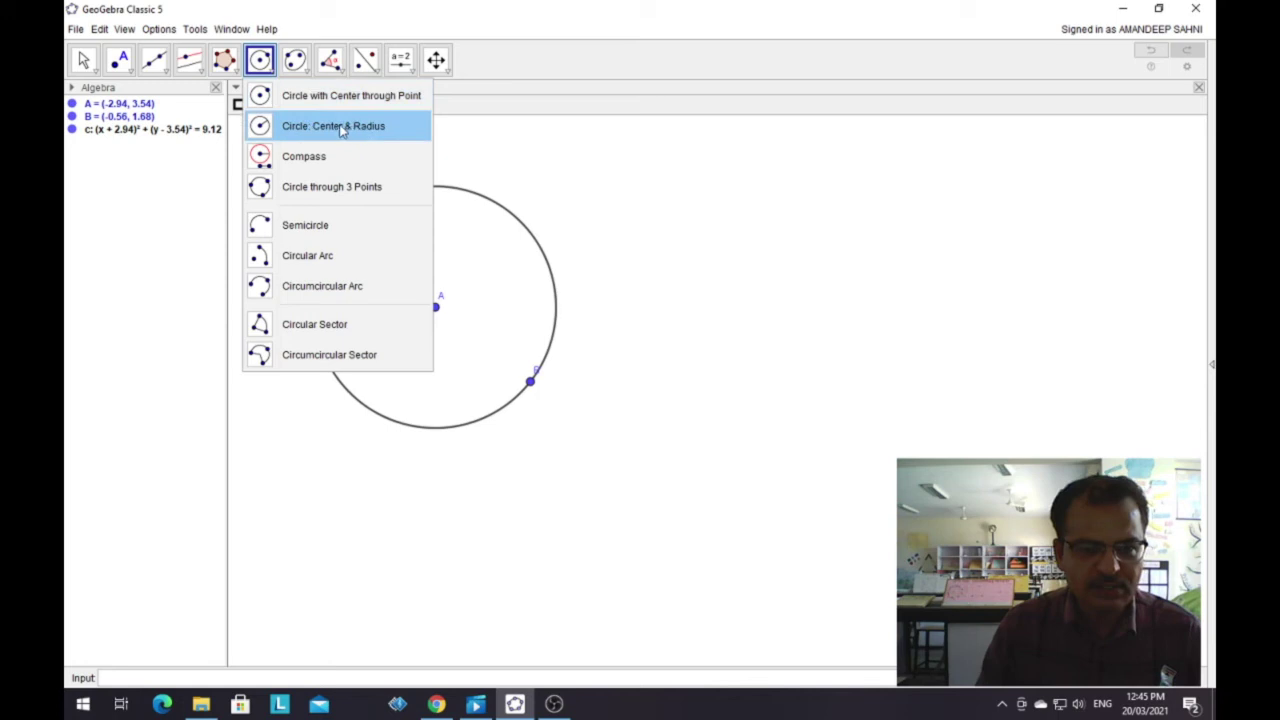
left_click(372, 127)
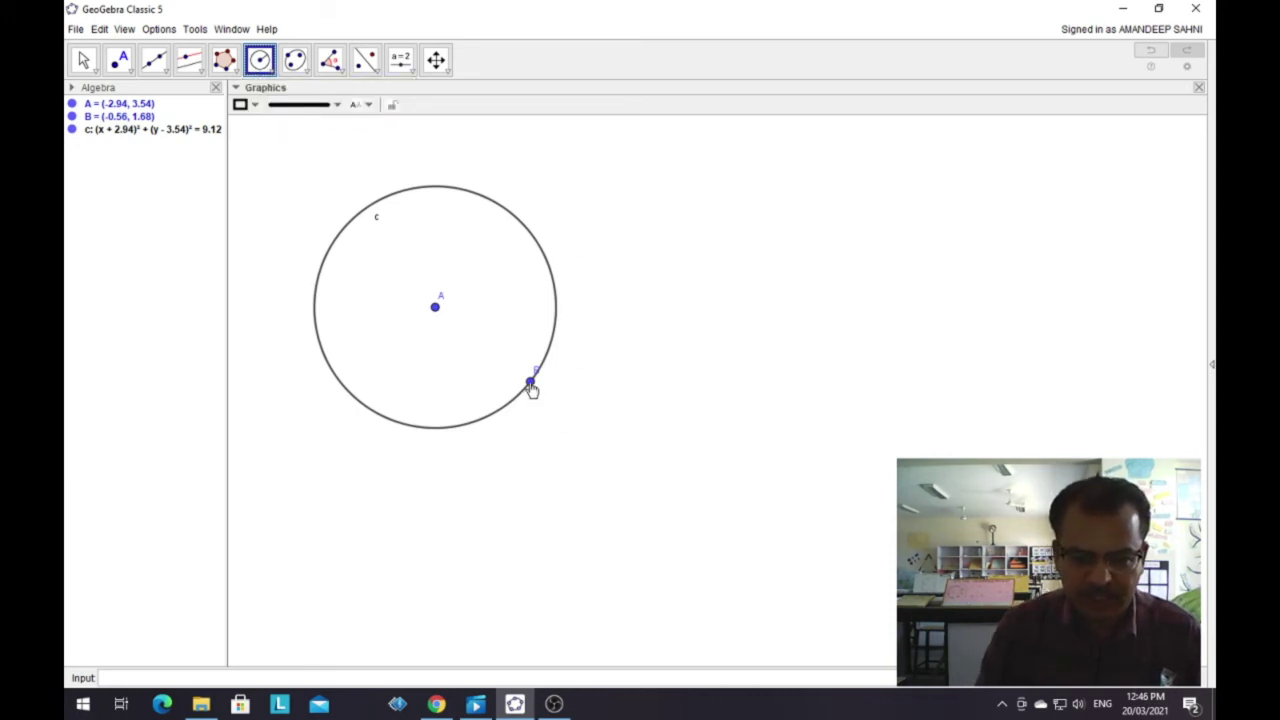
left_click(530, 384)
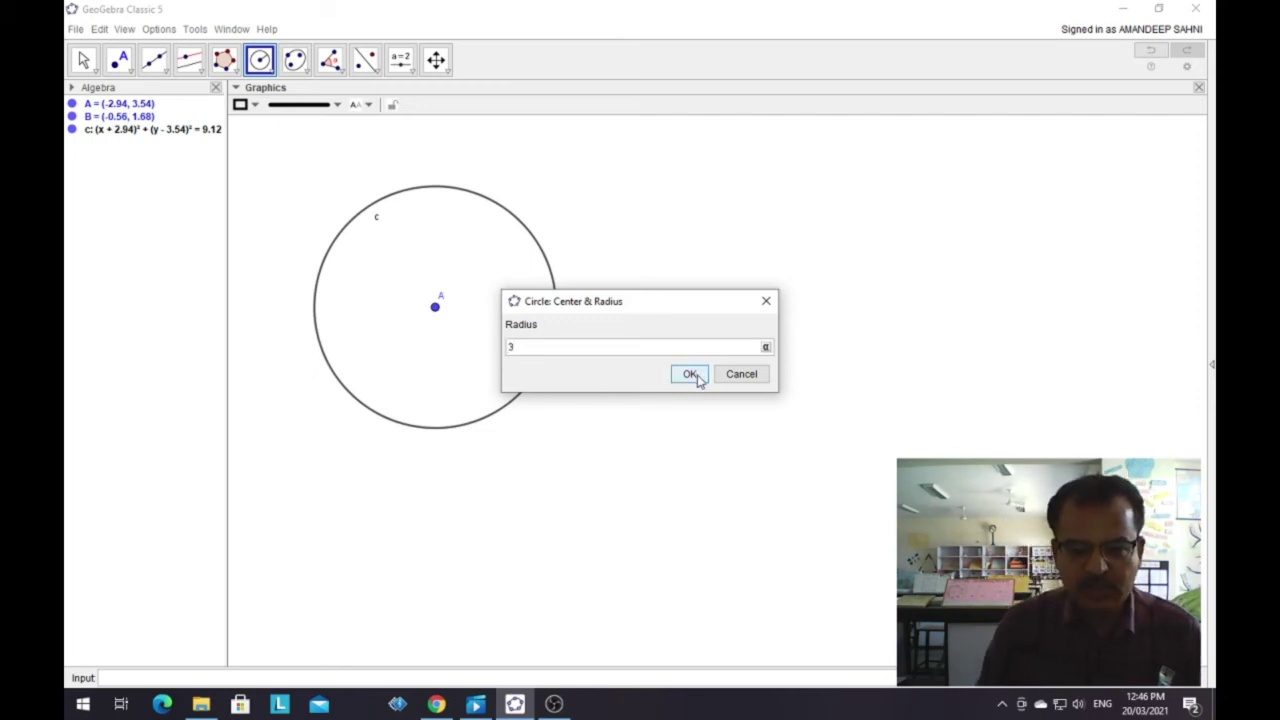
left_click(689, 374)
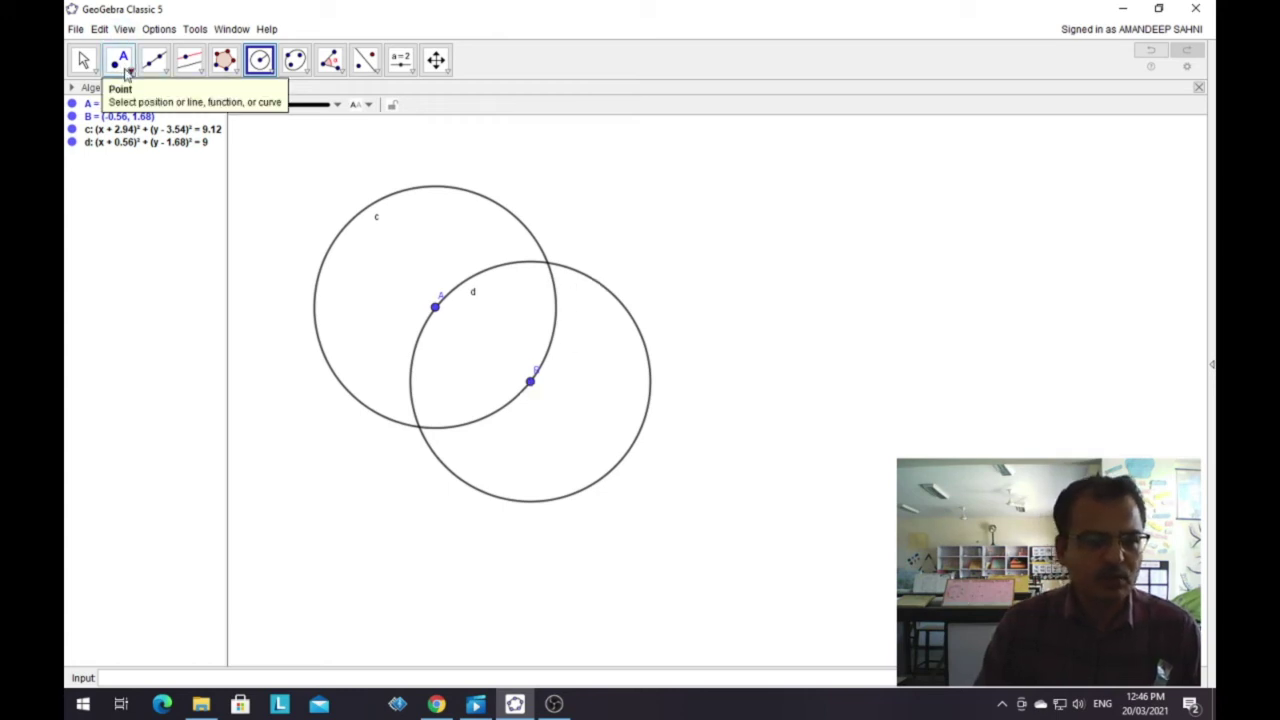
Step: Attach a point to the circle centred on B at about (2.14, 2.98) with the Point on Object tool
left_click(127, 72)
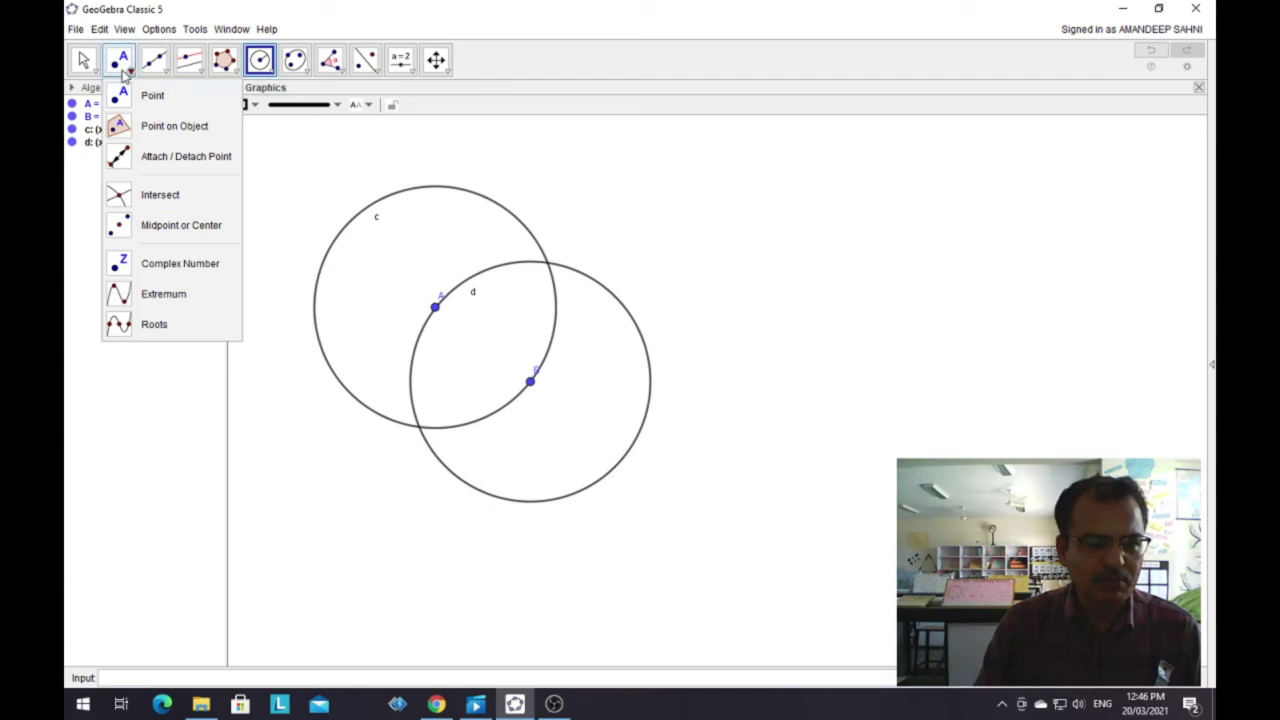
left_click(175, 127)
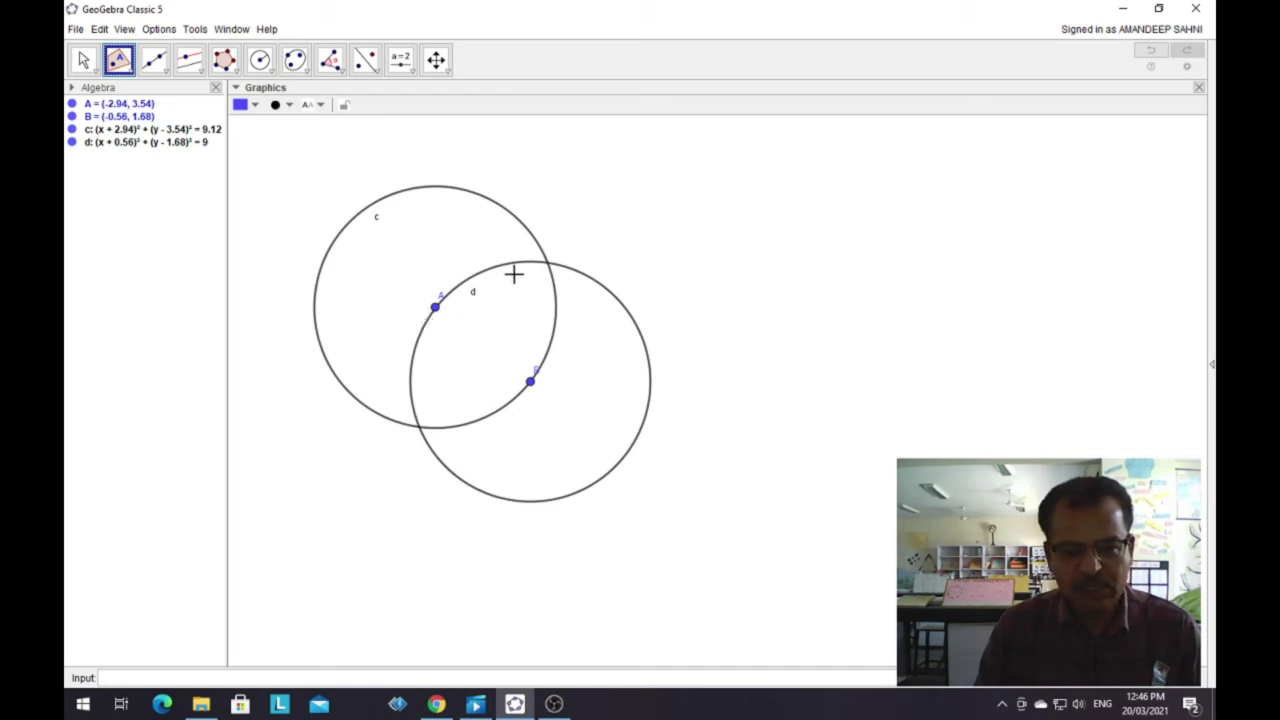
left_click(638, 331)
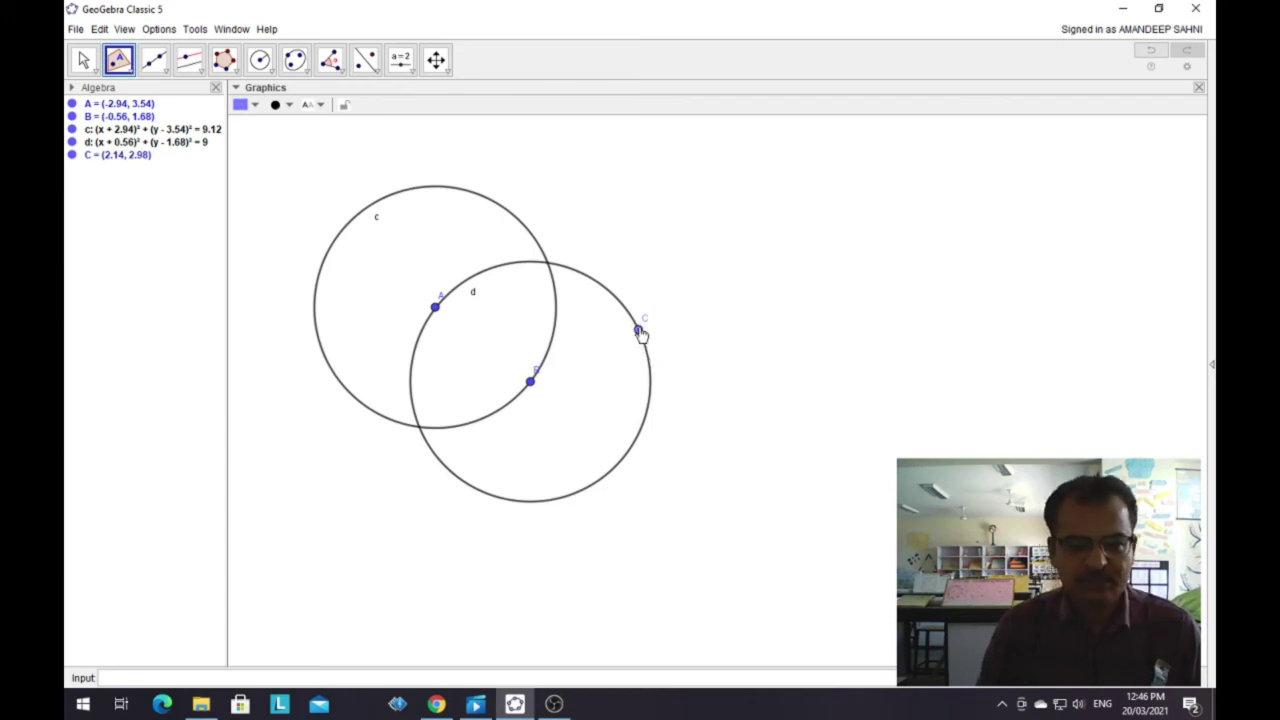
Step: Turn on animation for point C so it travels around the circle, and pause the animation
right_click(638, 331)
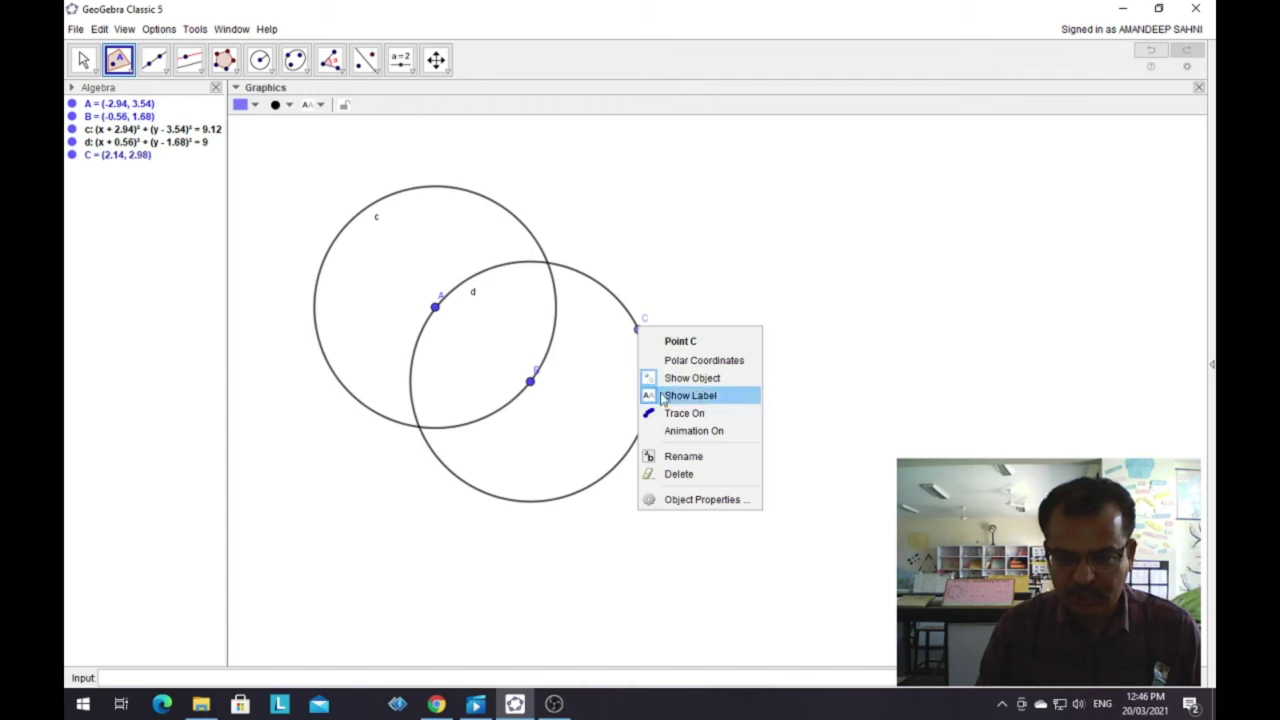
left_click(700, 431)
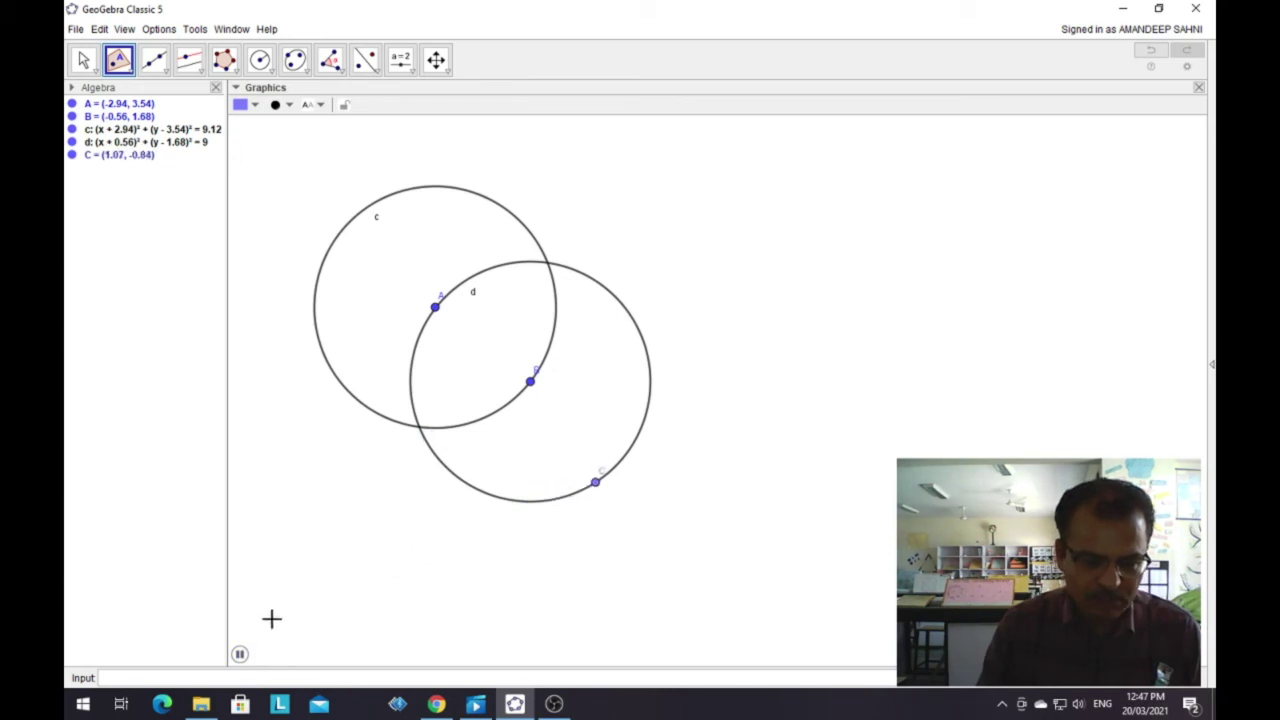
left_click(240, 654)
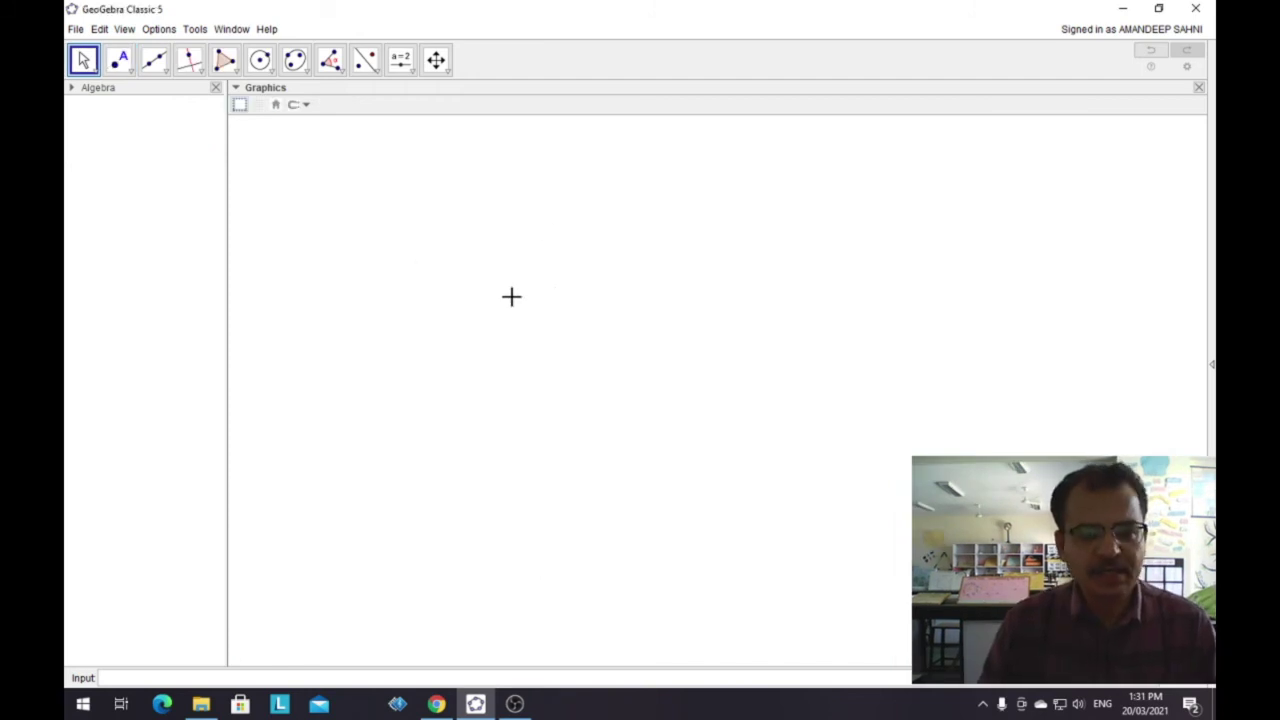
Step: In the empty construction, place a point at about (2.84, 0.64) and draw a circle of radius 4 centred on it
left_click(271, 72)
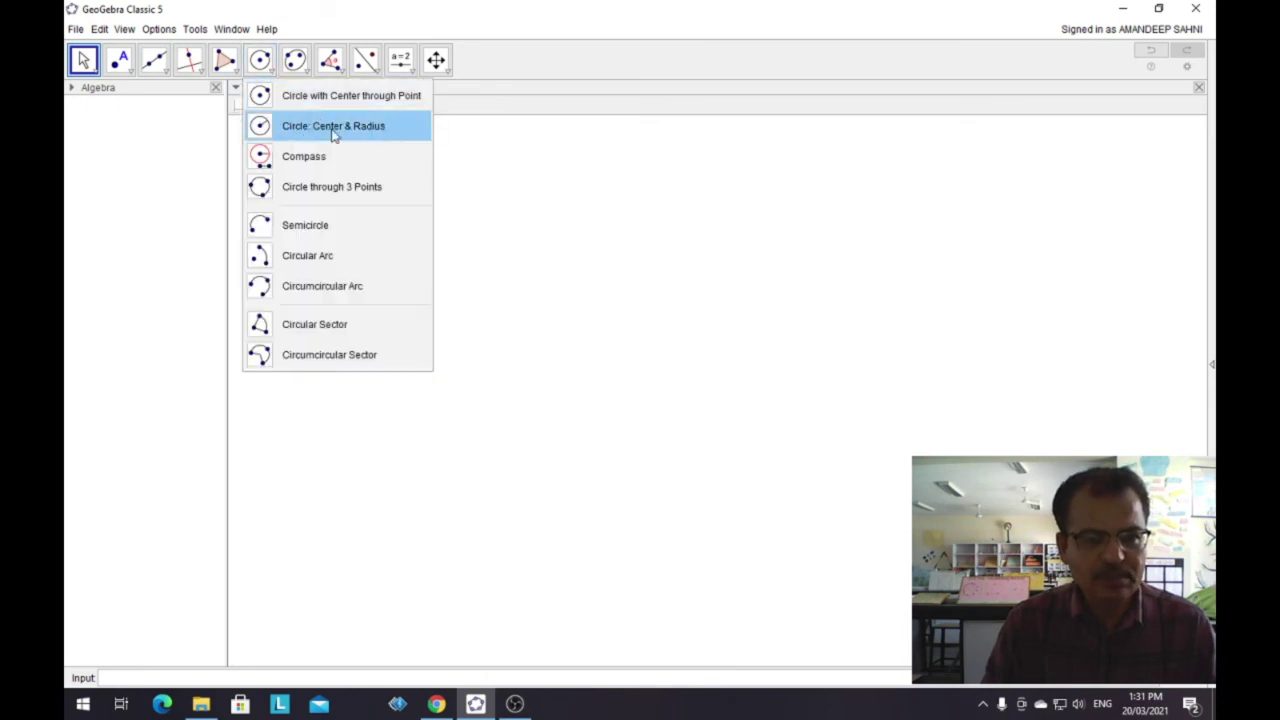
left_click(373, 130)
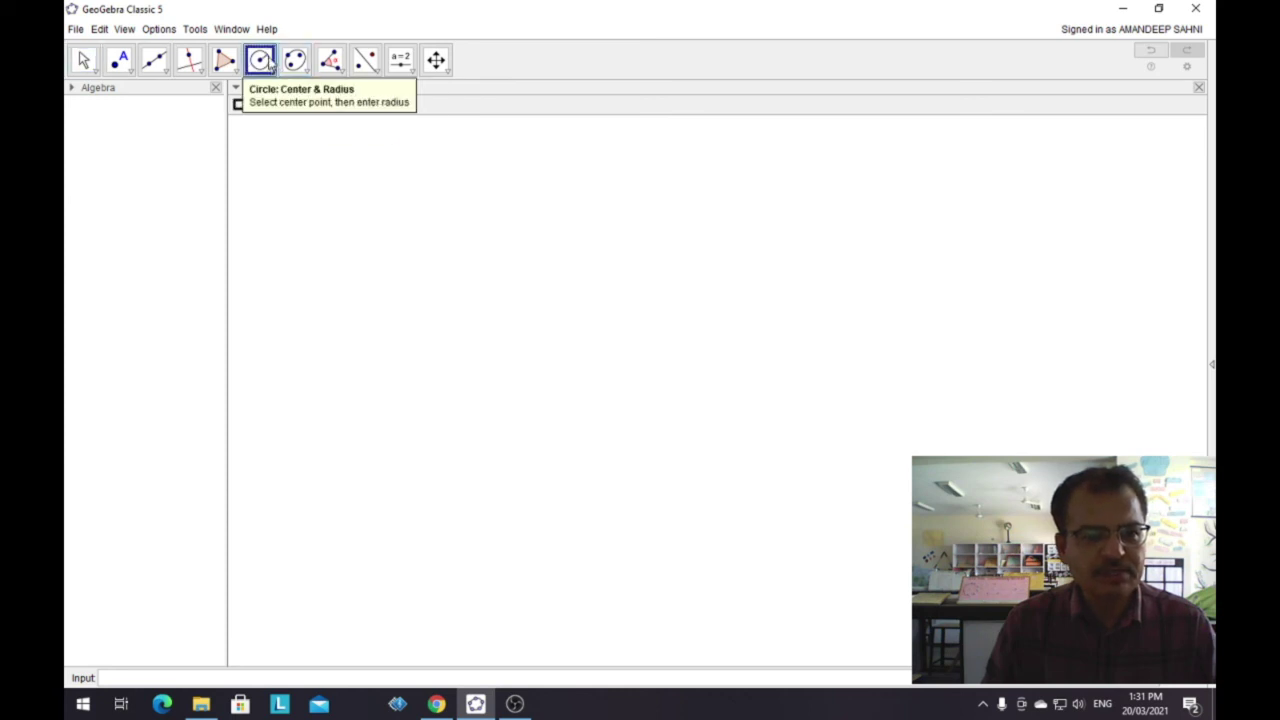
left_click(118, 60)
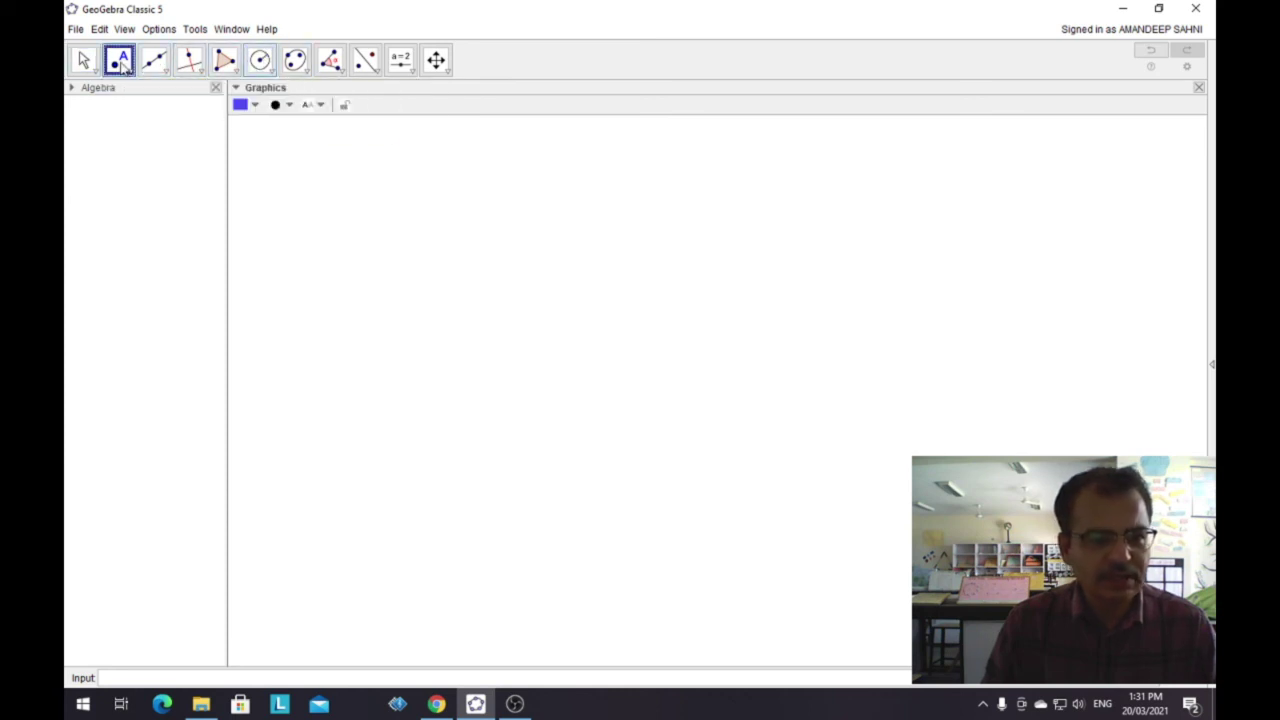
left_click(513, 341)
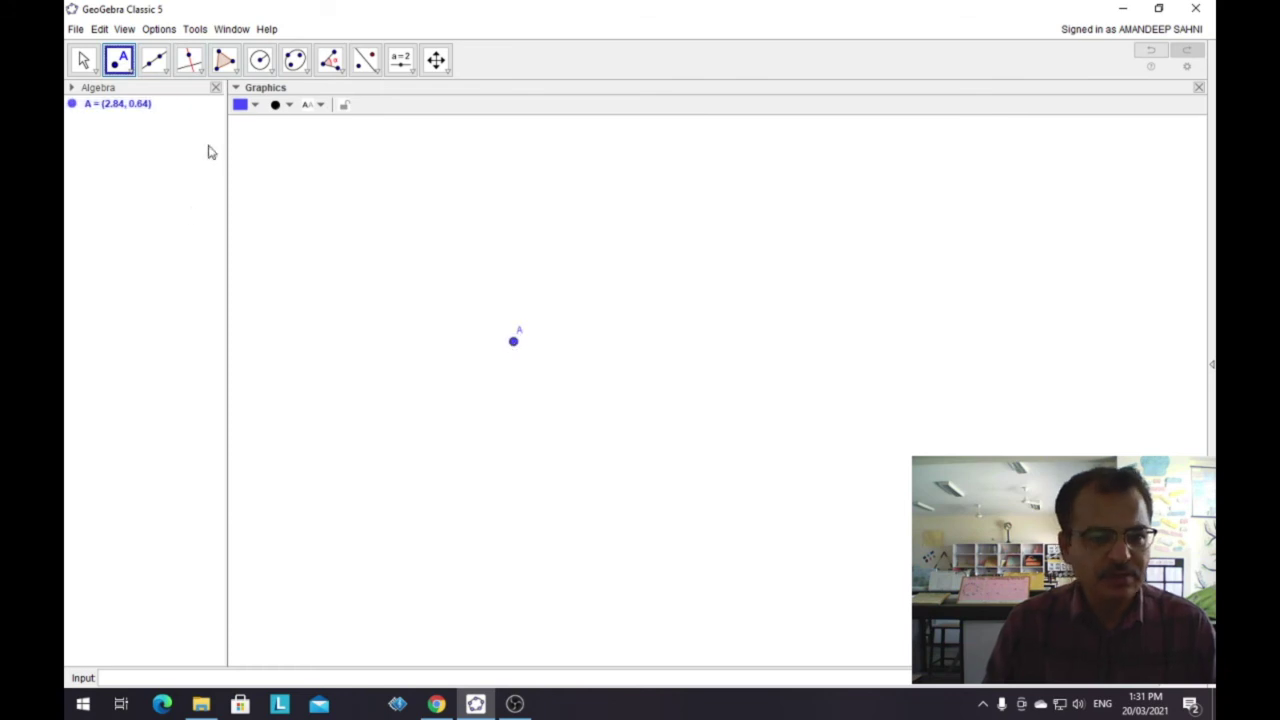
left_click(267, 66)
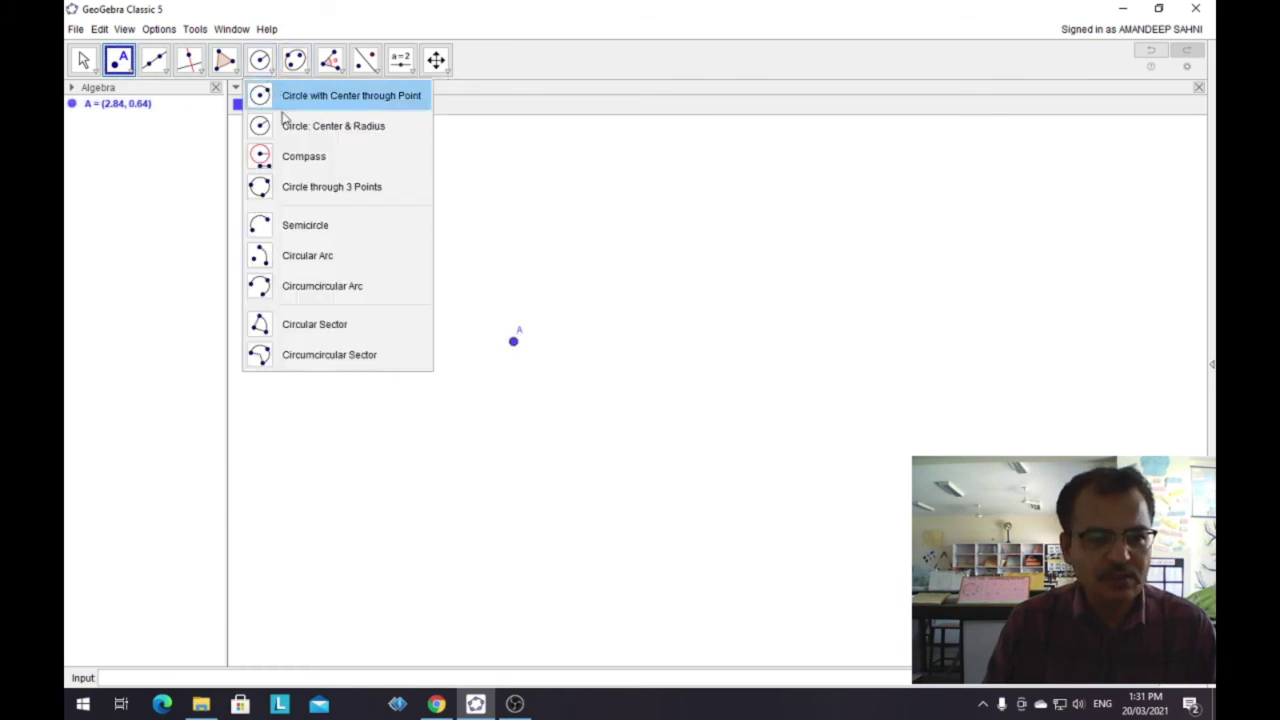
left_click(316, 133)
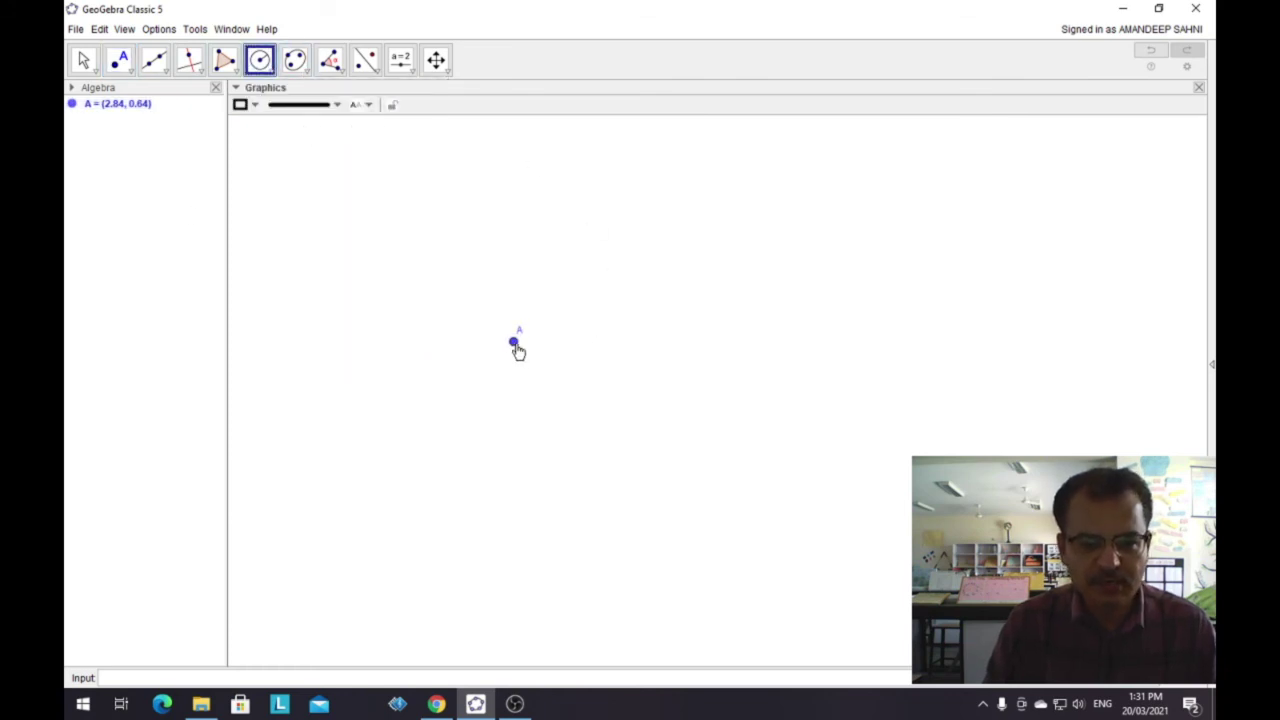
left_click(514, 343)
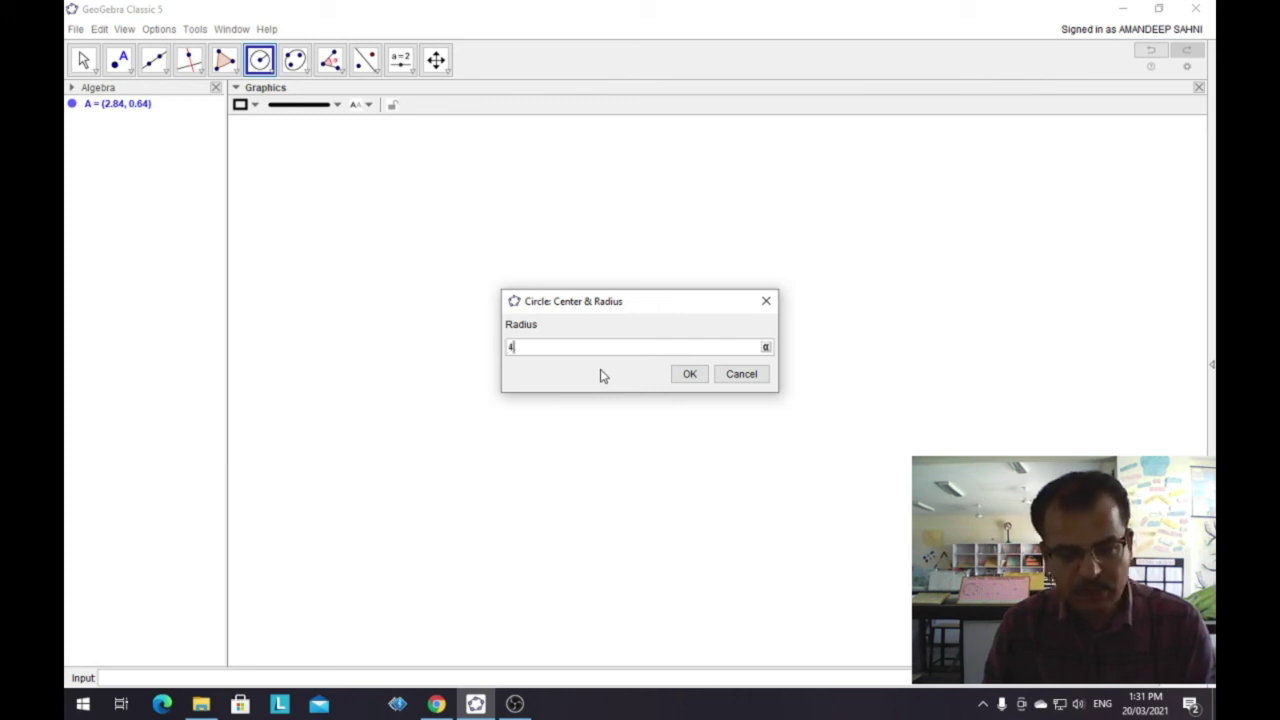
left_click(689, 374)
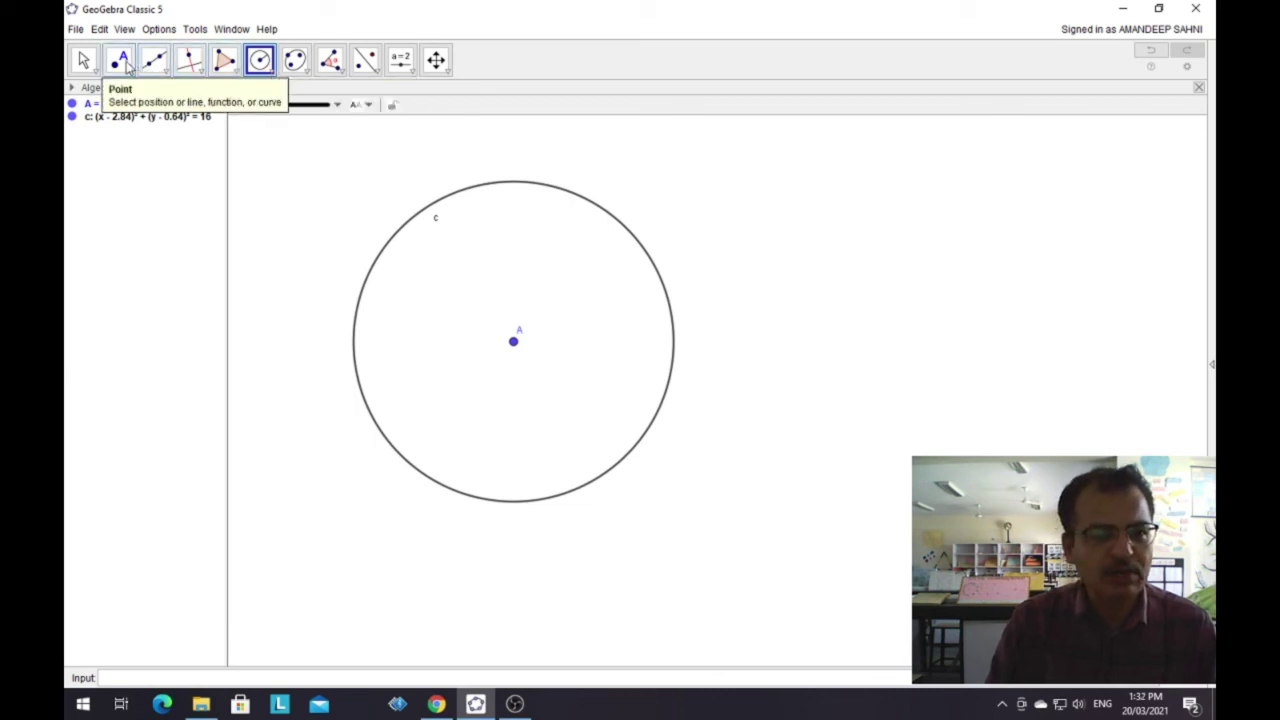
Step: Attach a point to the circle of radius 4 at about (6.78, -0.05) with the Point on Object tool
left_click(127, 73)
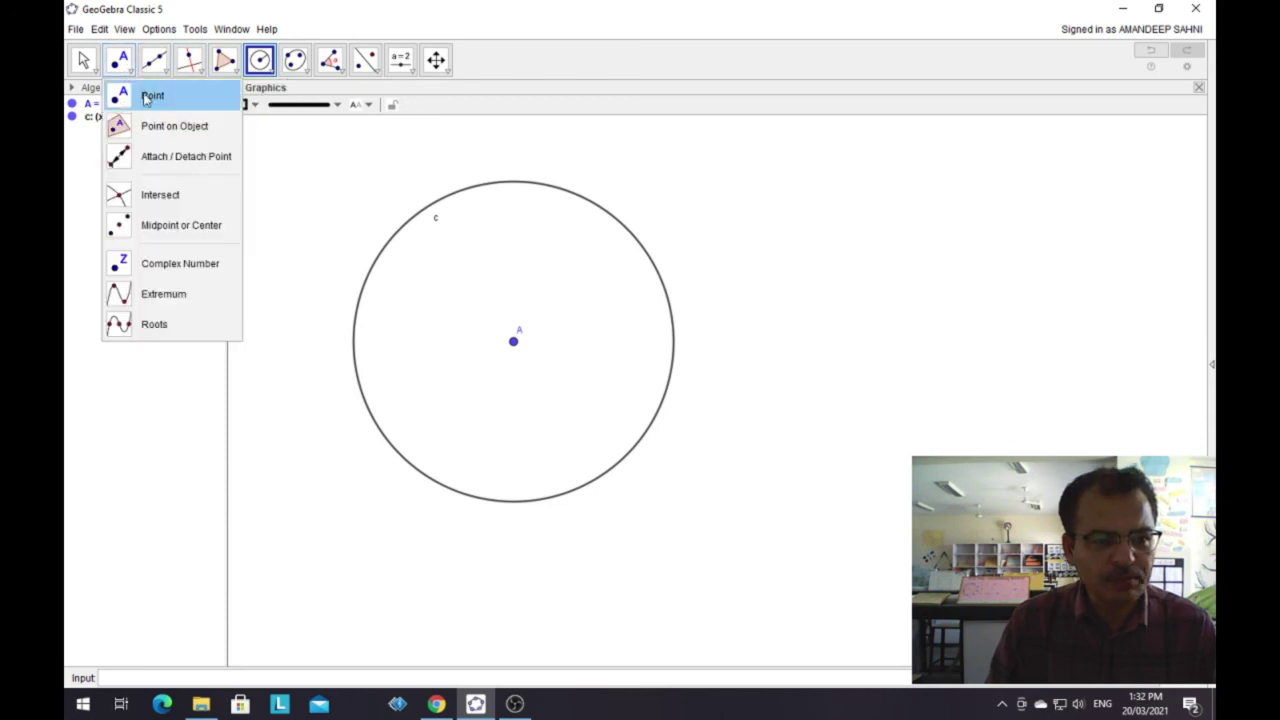
left_click(175, 128)
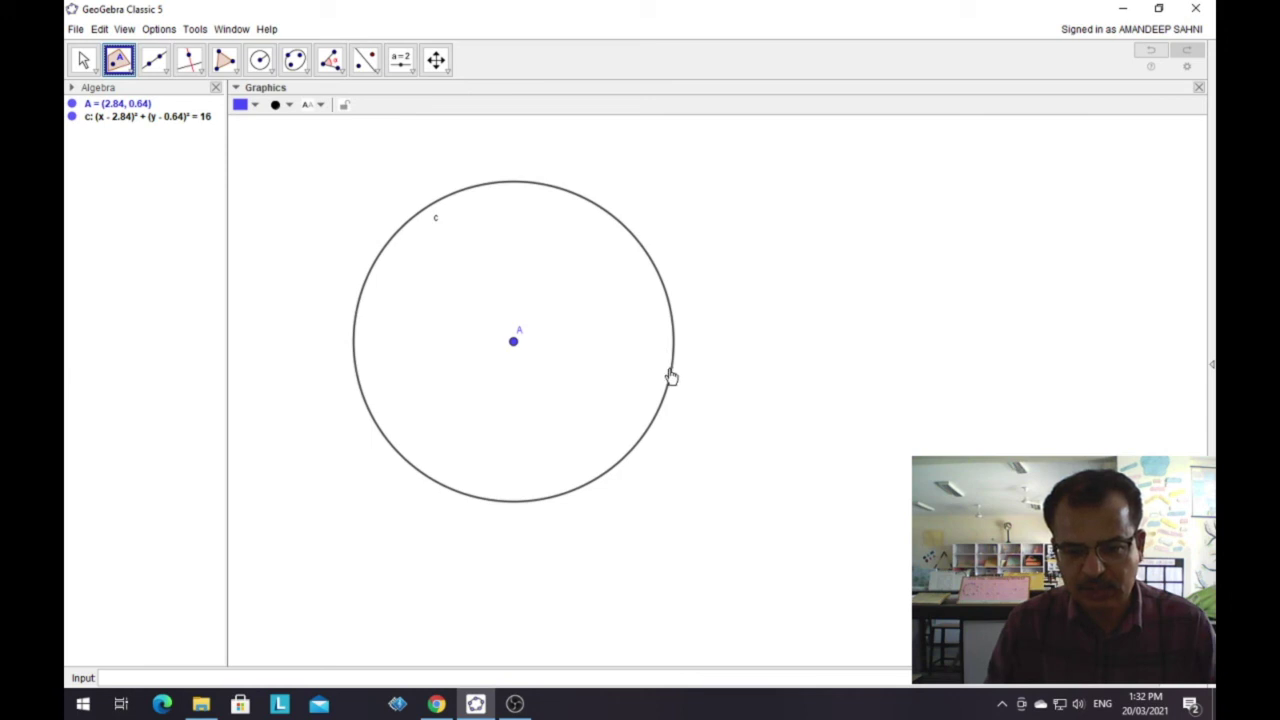
left_click(670, 371)
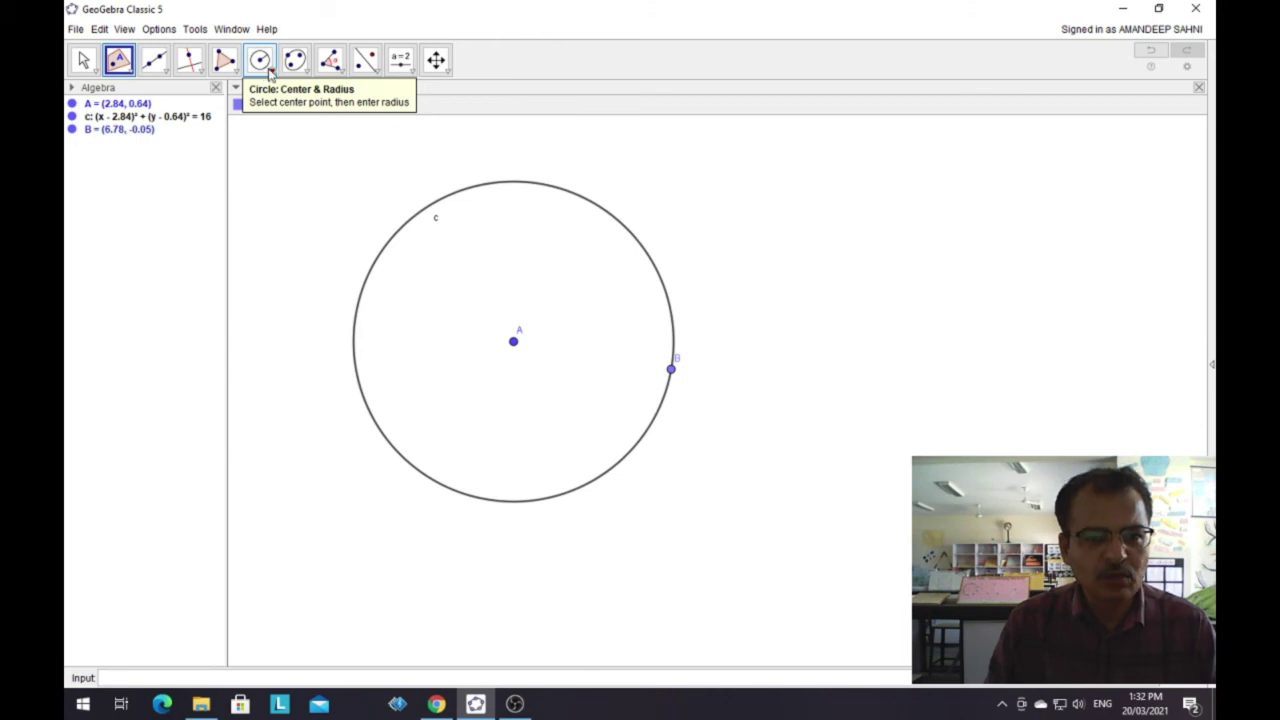
Step: Draw a circle of radius 3 centred on point B with Circle: Center & Radius
left_click(270, 74)
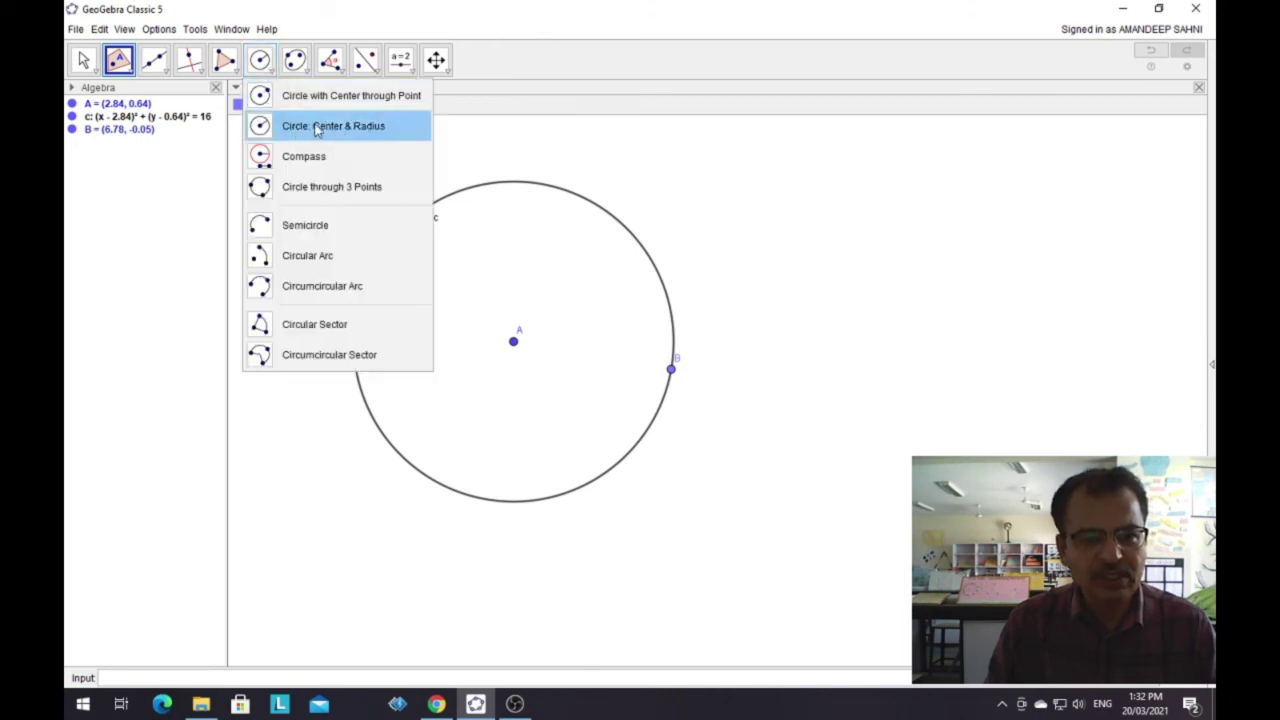
left_click(345, 126)
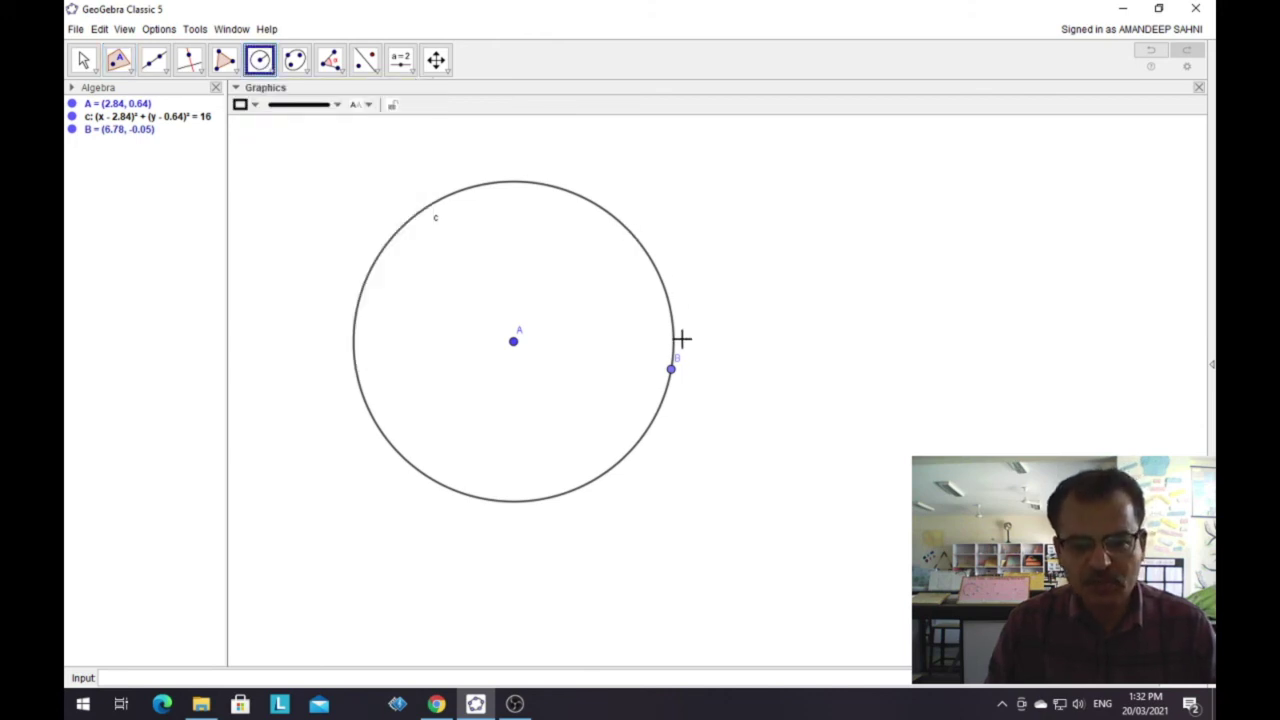
left_click(671, 371)
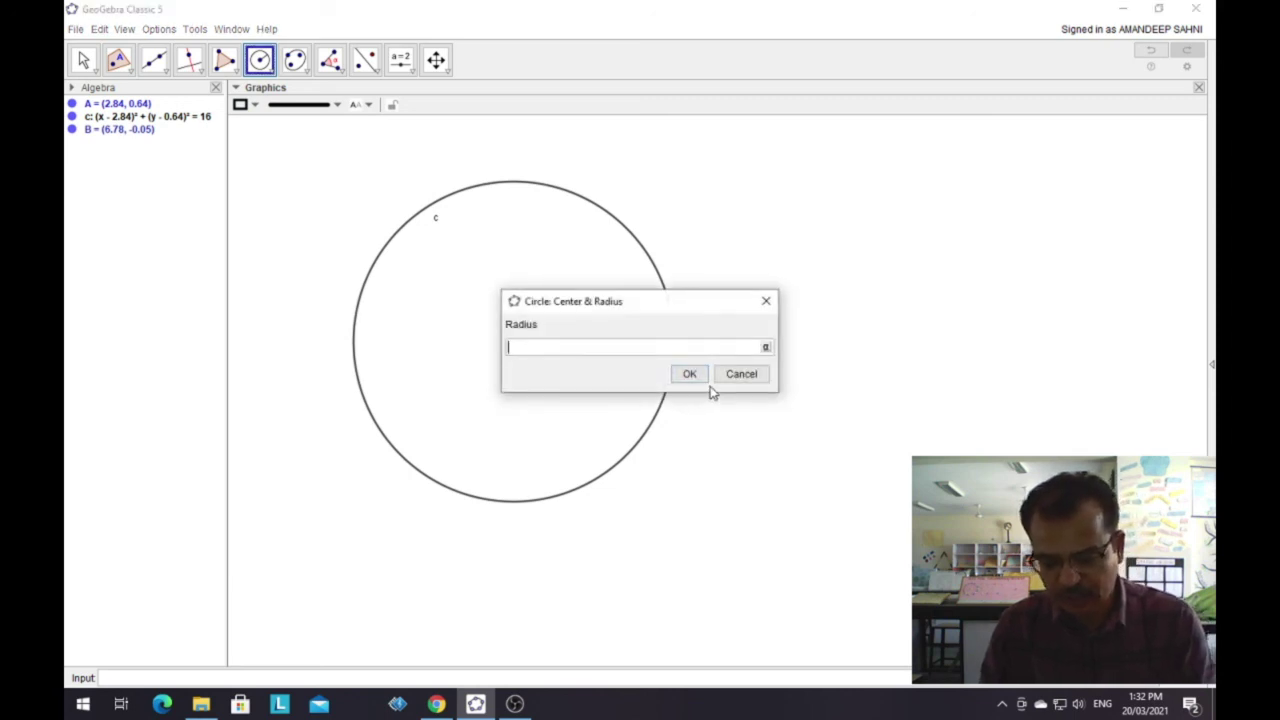
type("3")
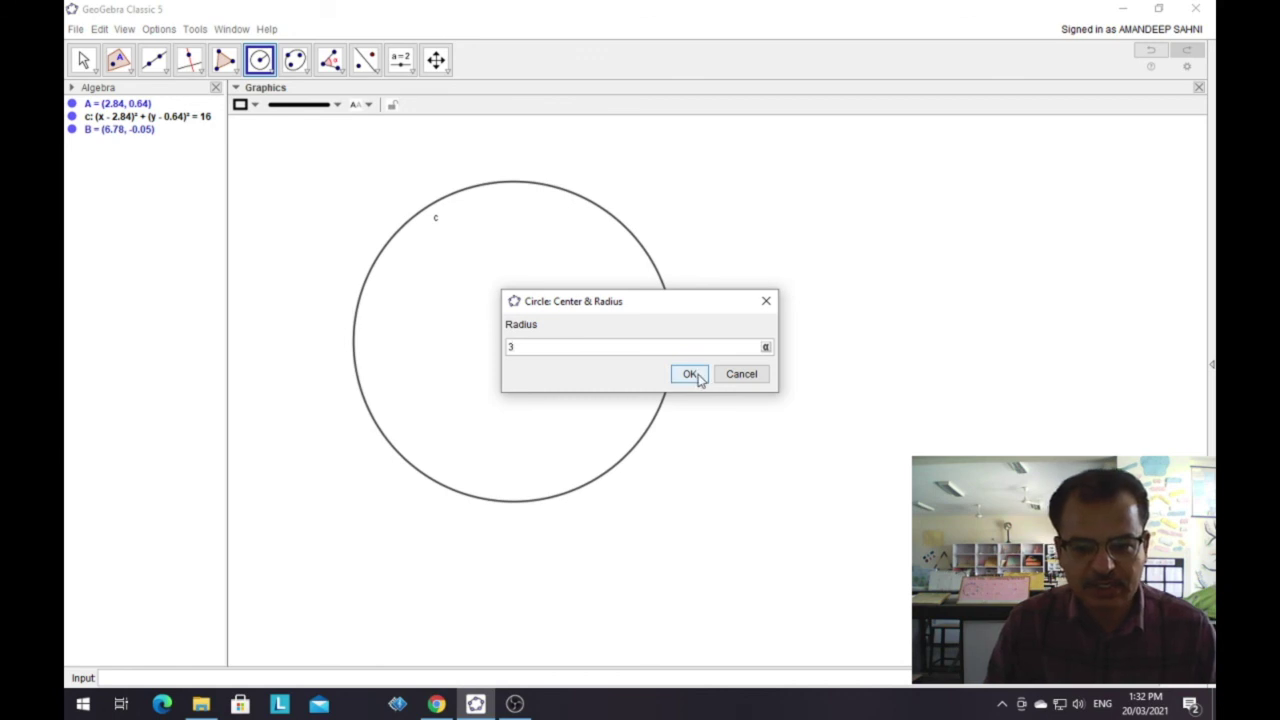
left_click(690, 374)
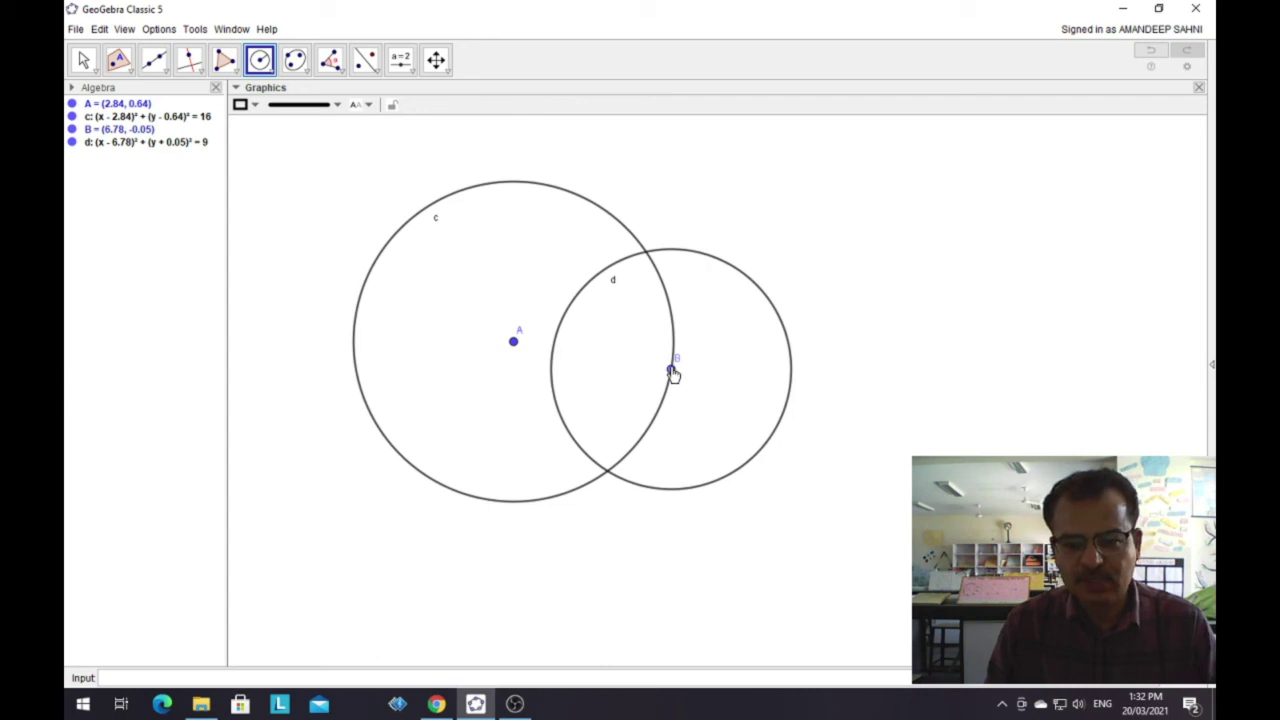
Step: Turn on animation for point B, pause it, and undo the stray large circle centred on B
right_click(673, 372)
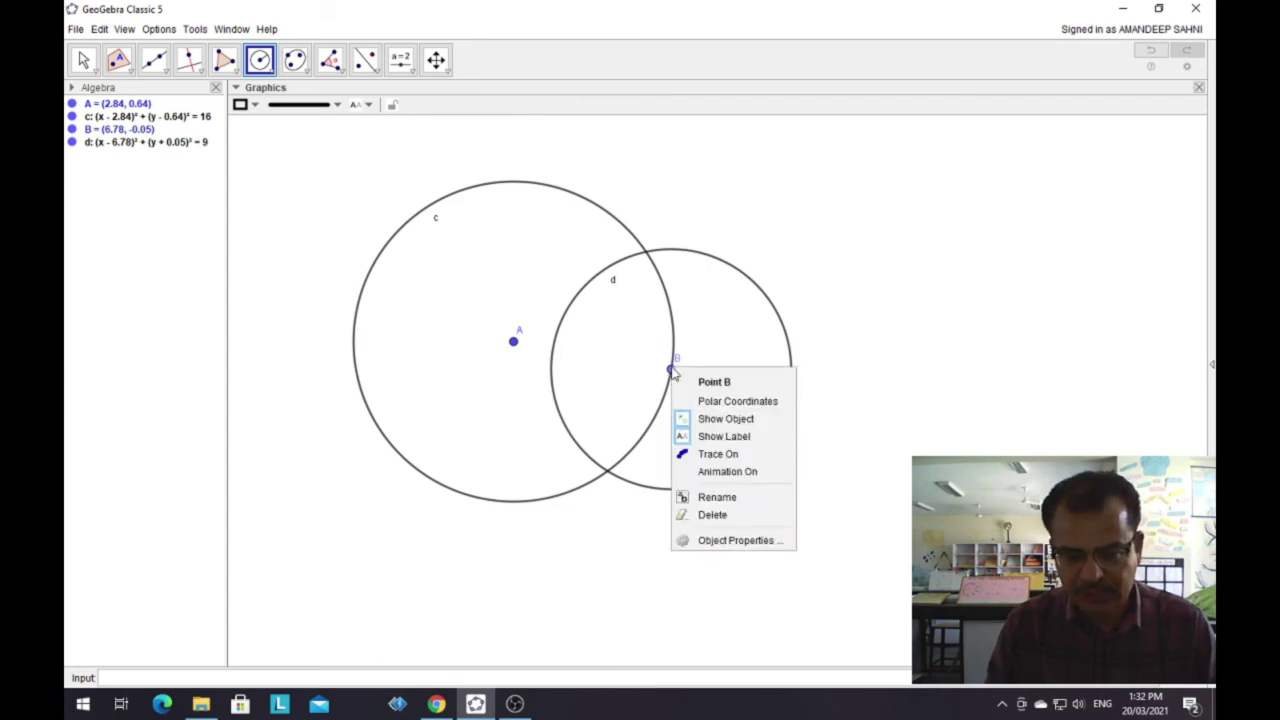
left_click(743, 472)
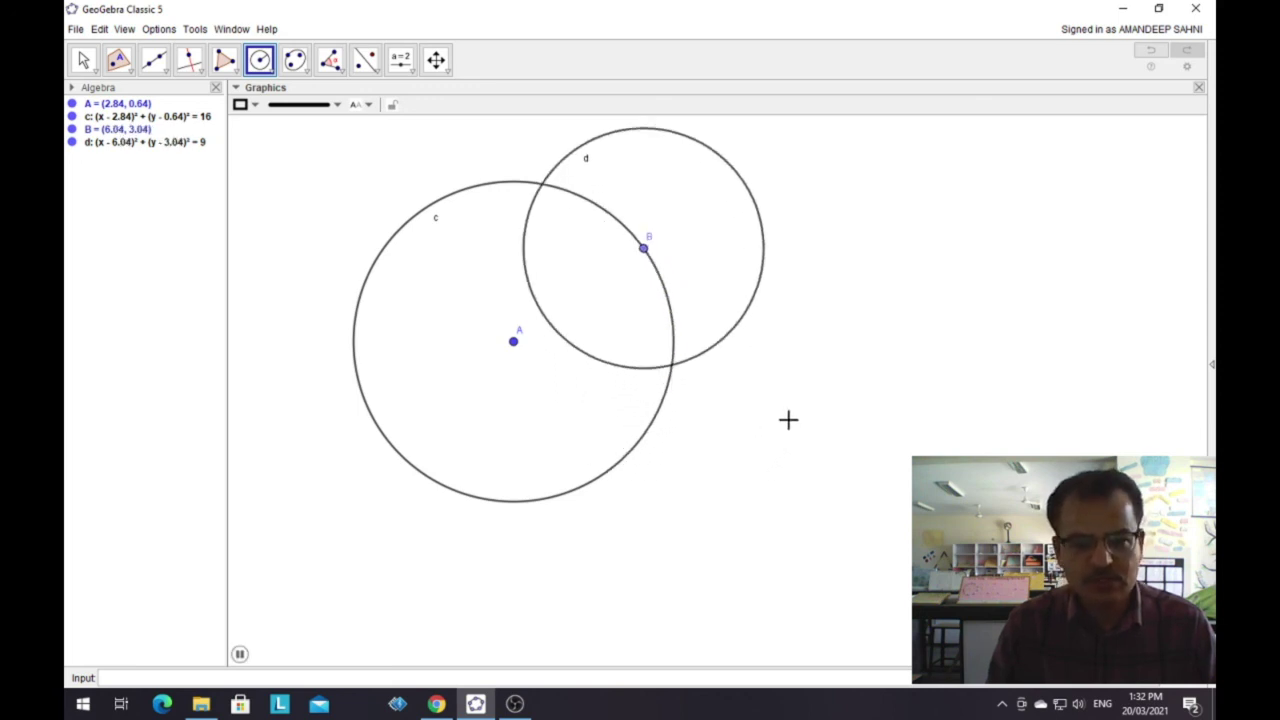
scroll(674, 392, "up", 1)
scroll(672, 388, "down", 5)
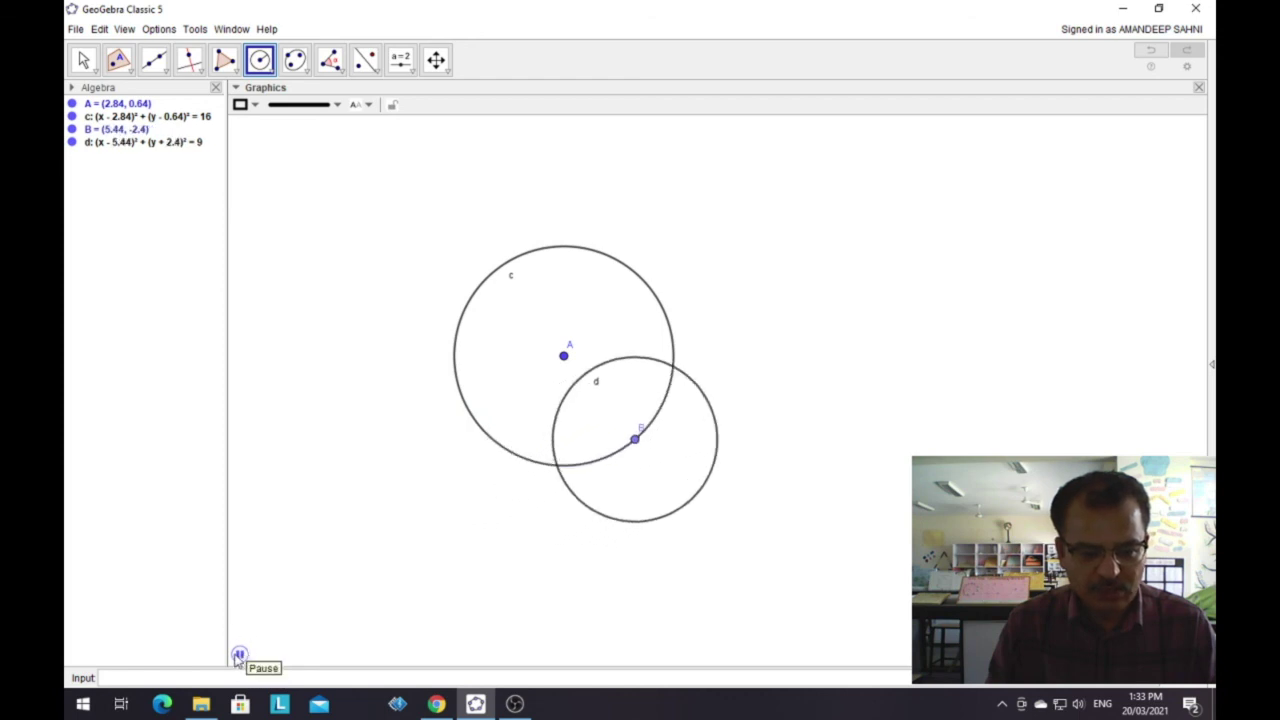
left_click(240, 655)
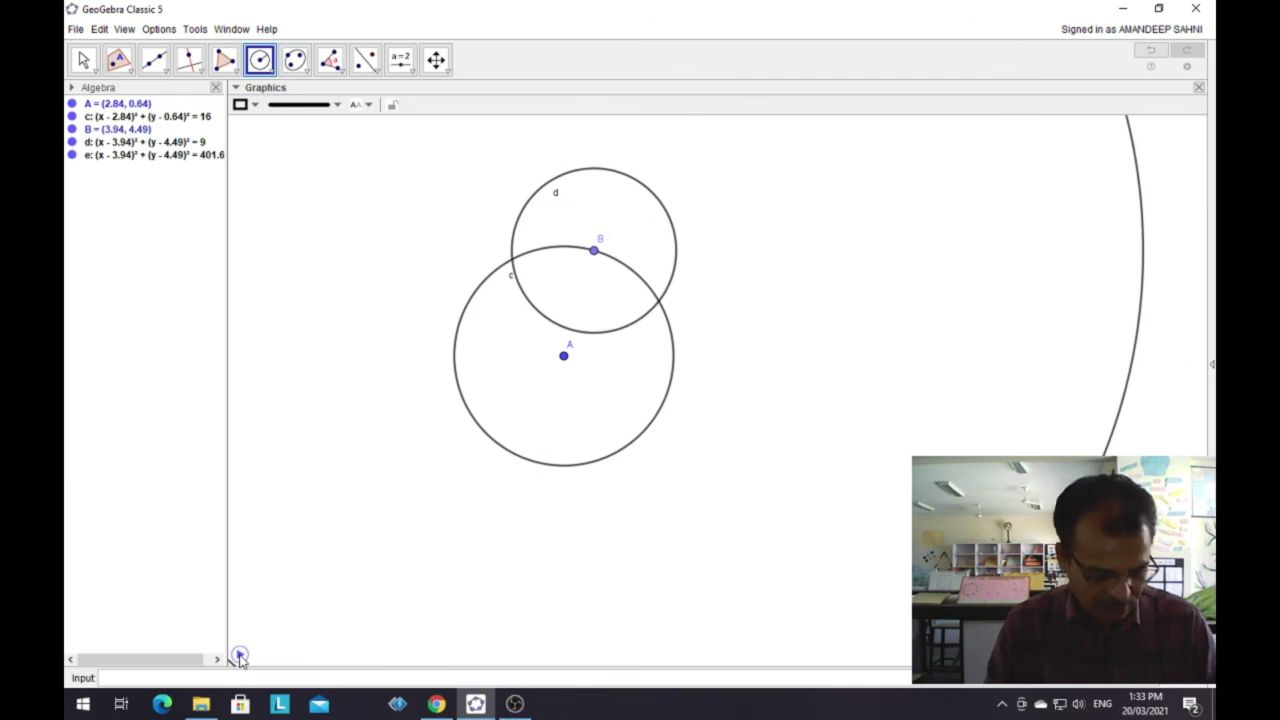
key("ctrl+z")
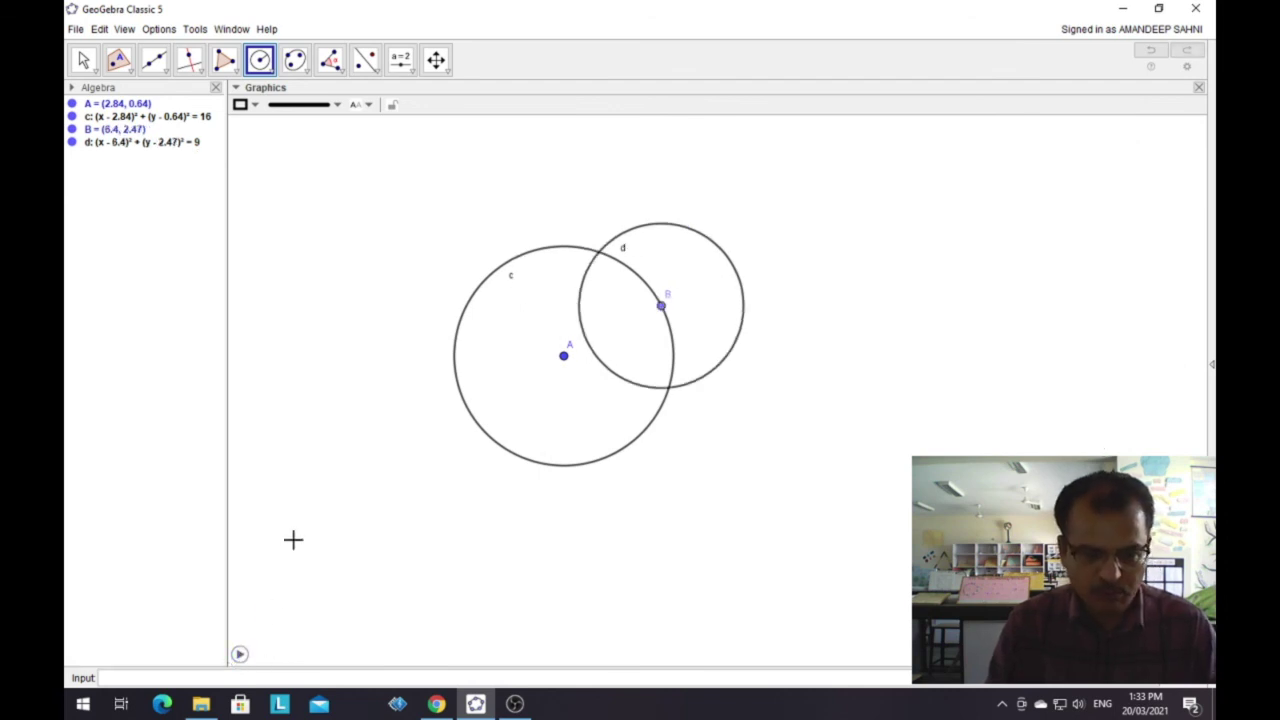
Step: With the Move tool active, replay the animation of point B and pause it at about (-0.09, -2.08)
left_click(83, 60)
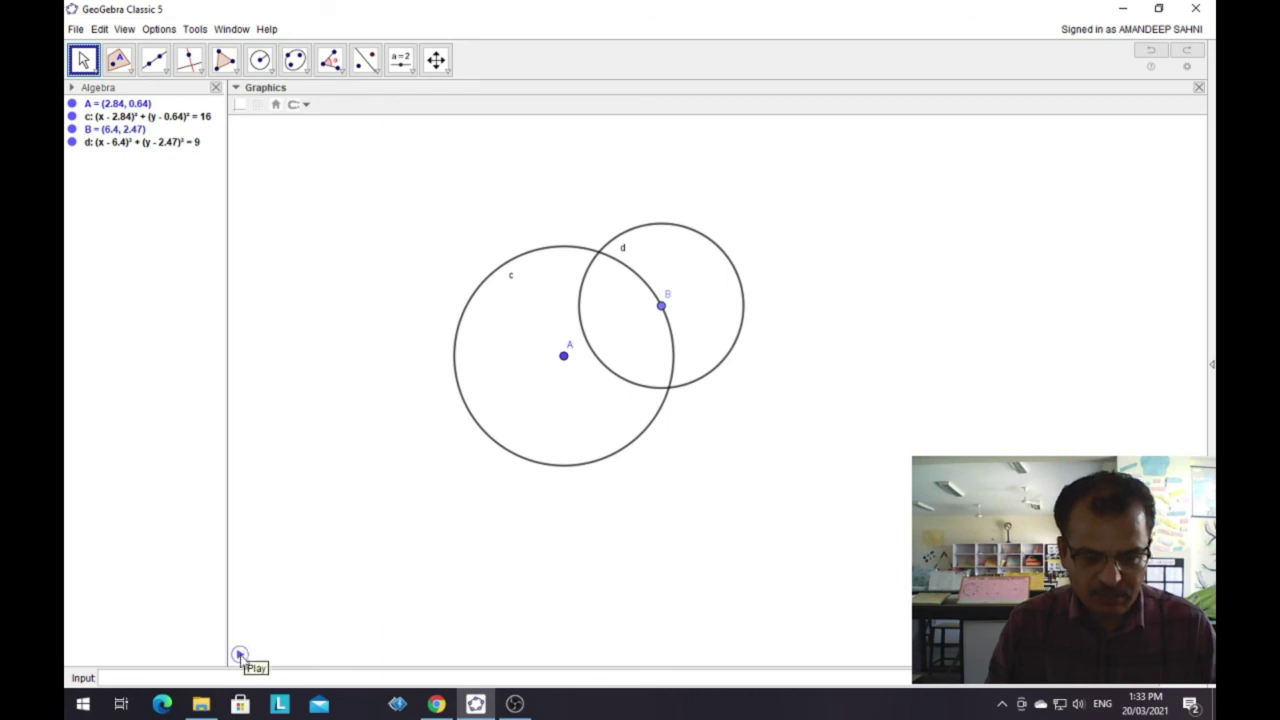
left_click(239, 655)
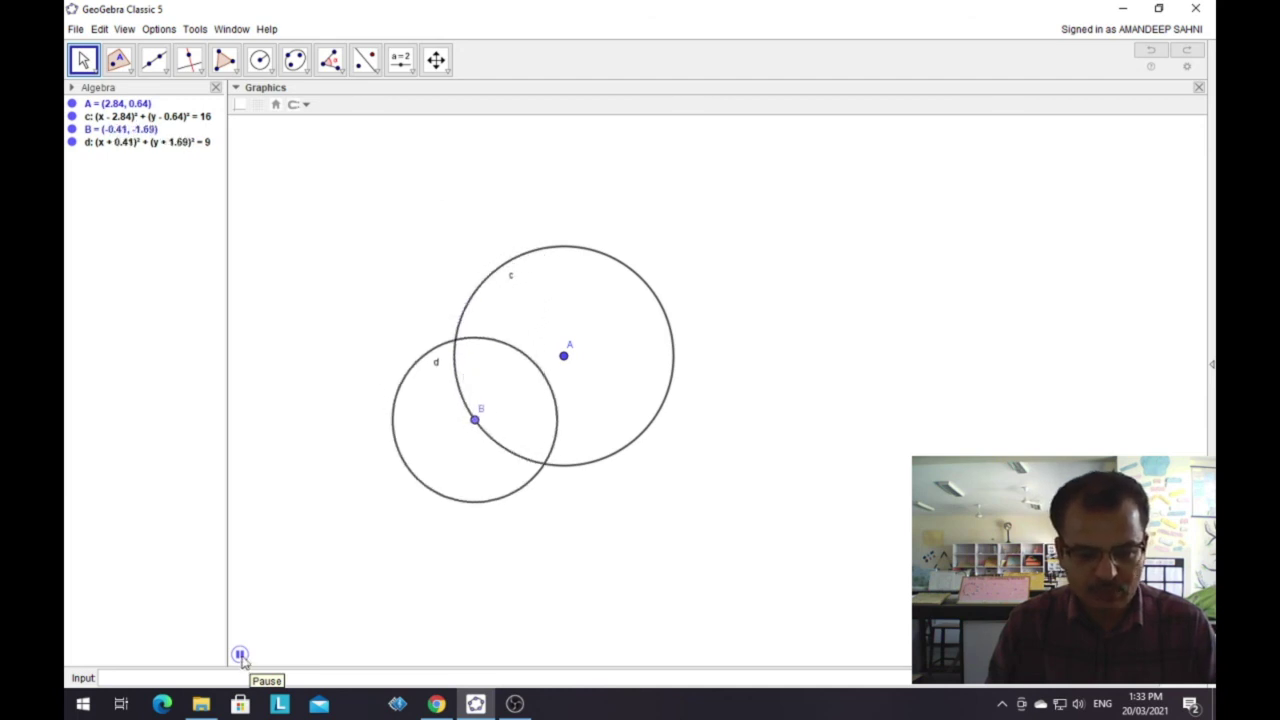
left_click(240, 656)
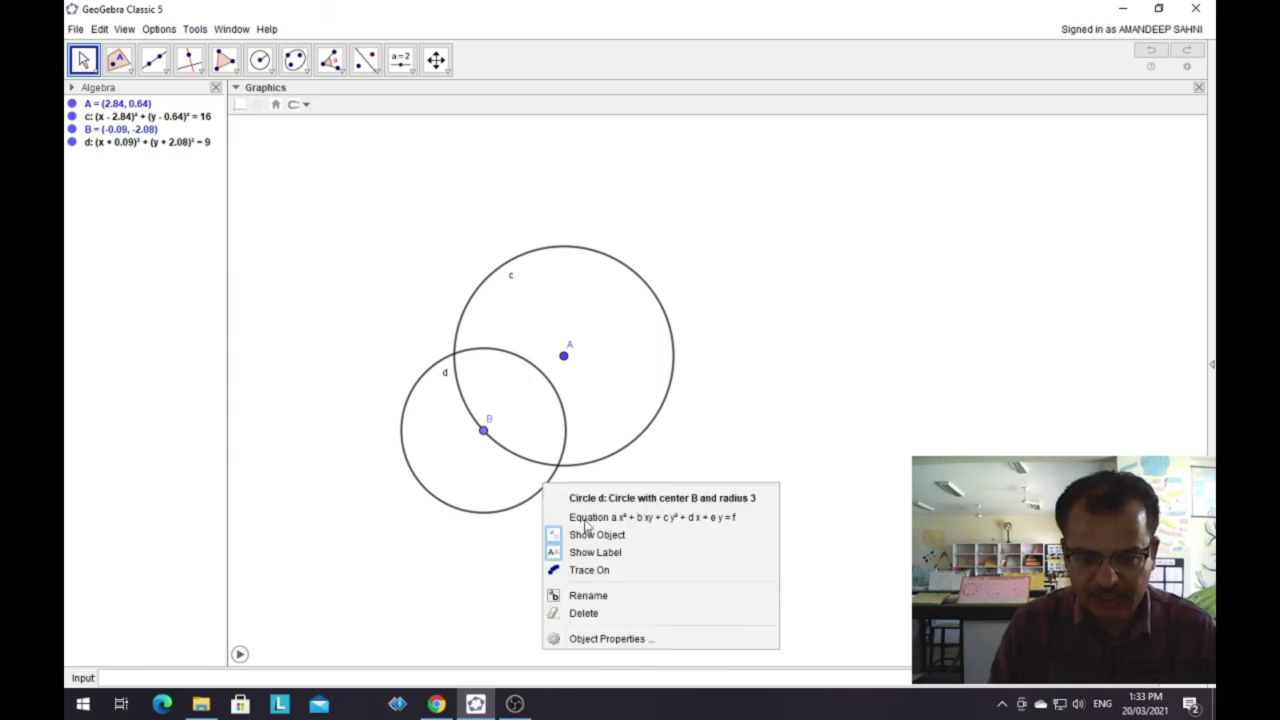
Step: Change the colour of the circle centred on B to dark gold (#CC9900) in its object properties
left_click(632, 639)
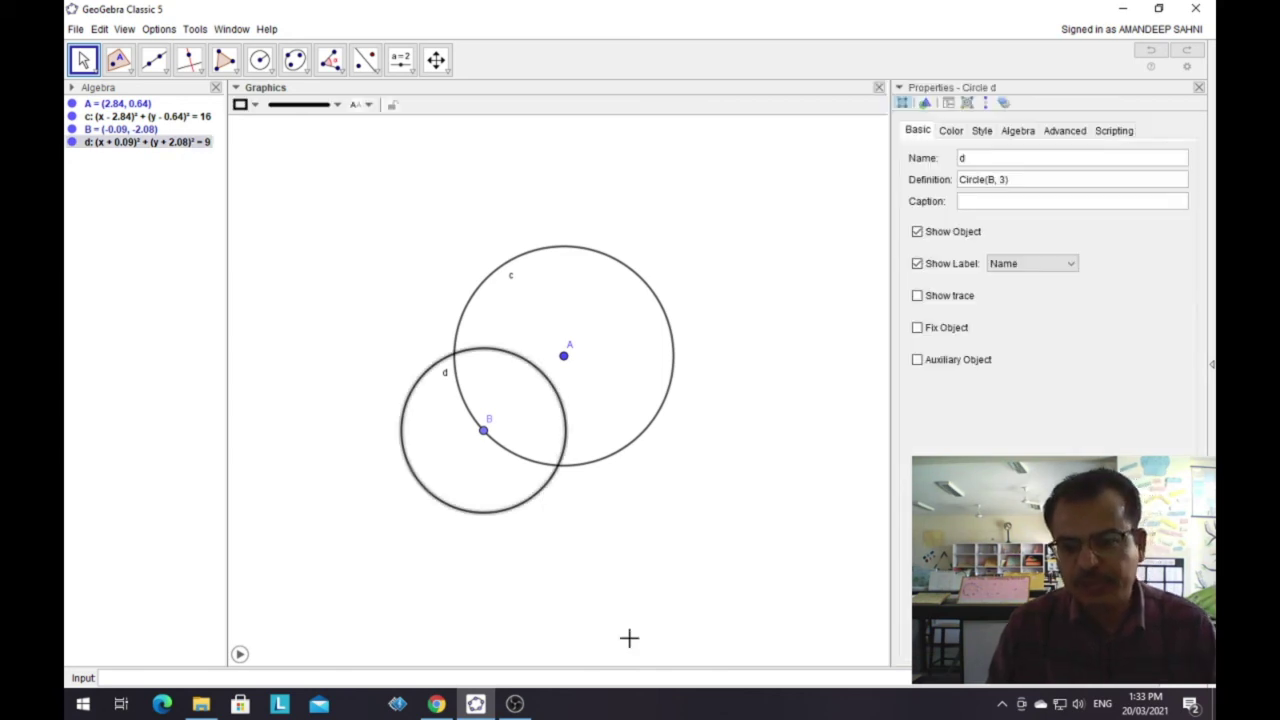
left_click(952, 132)
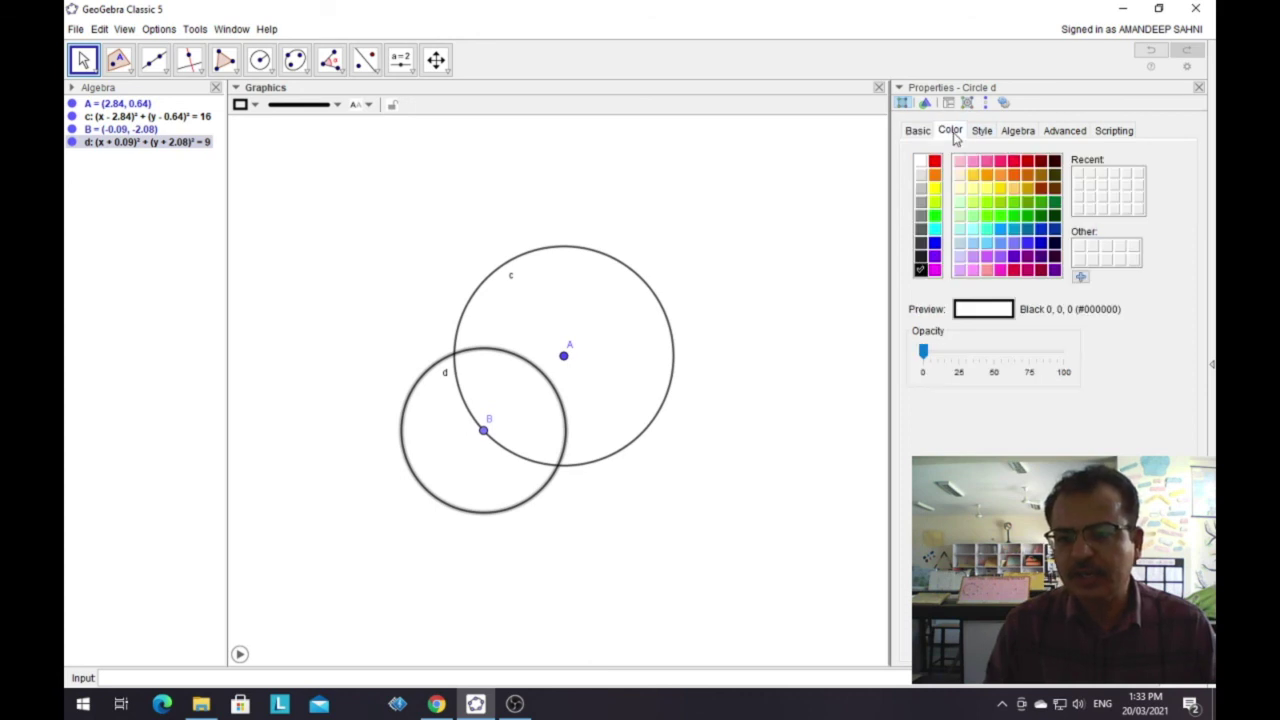
left_click(1027, 189)
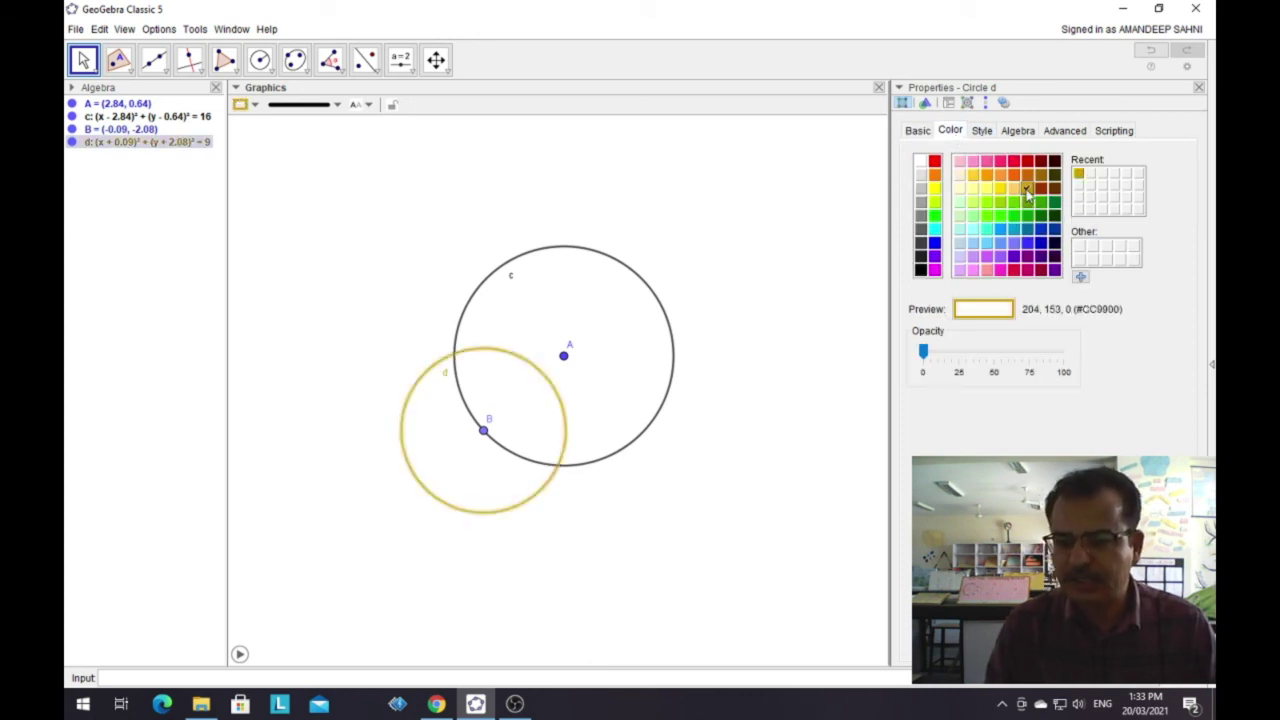
Step: Enable Show trace for the circle centred on B, close its properties, and restart the animation
left_click(916, 134)
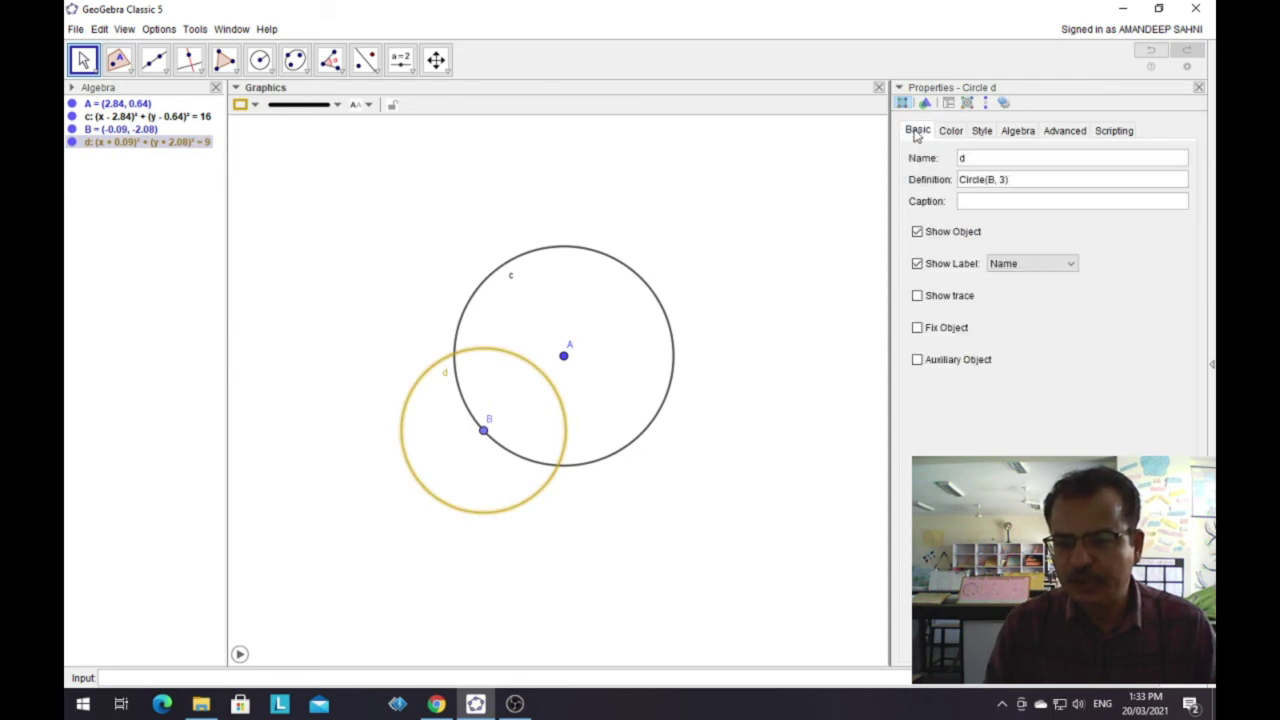
left_click(918, 297)
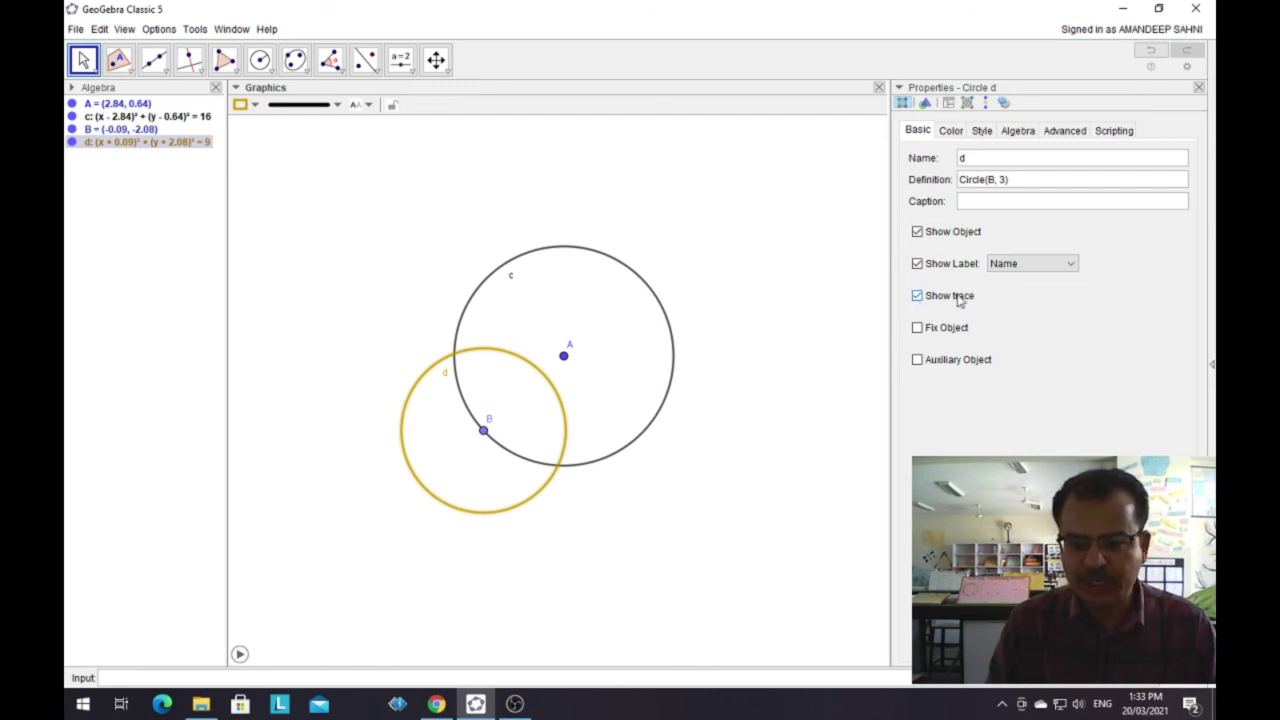
left_click(1200, 88)
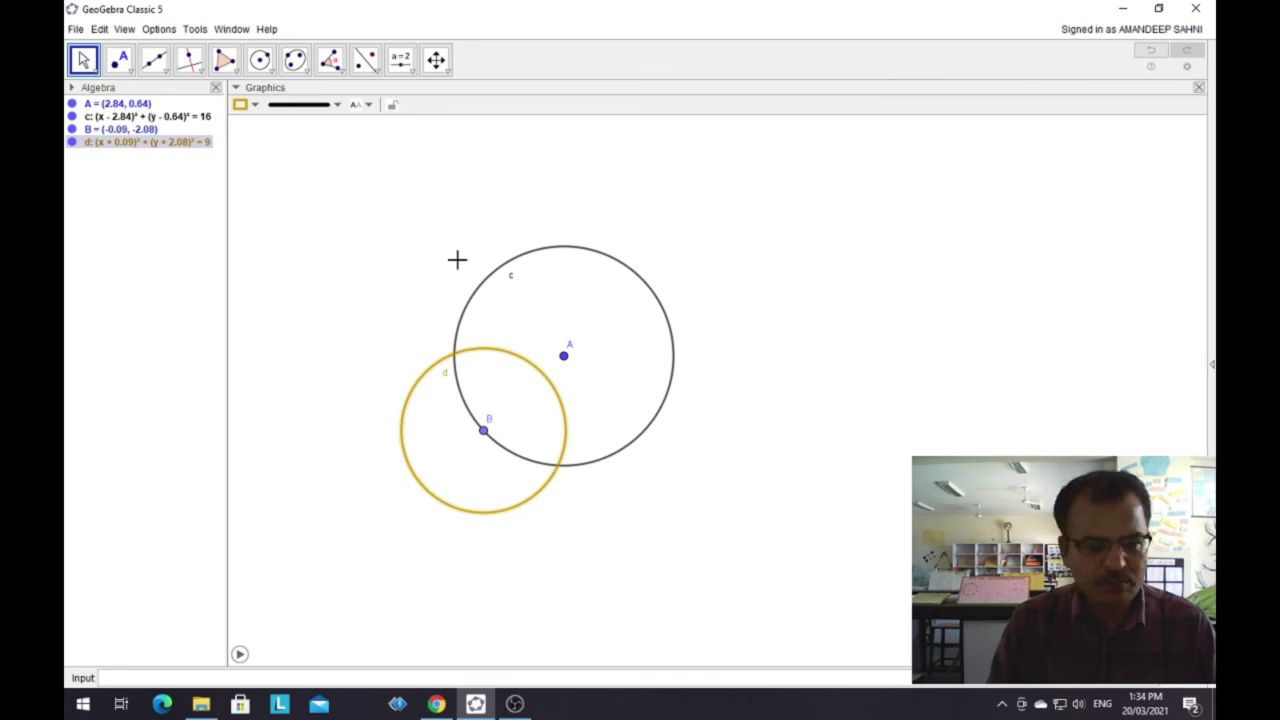
left_click(239, 654)
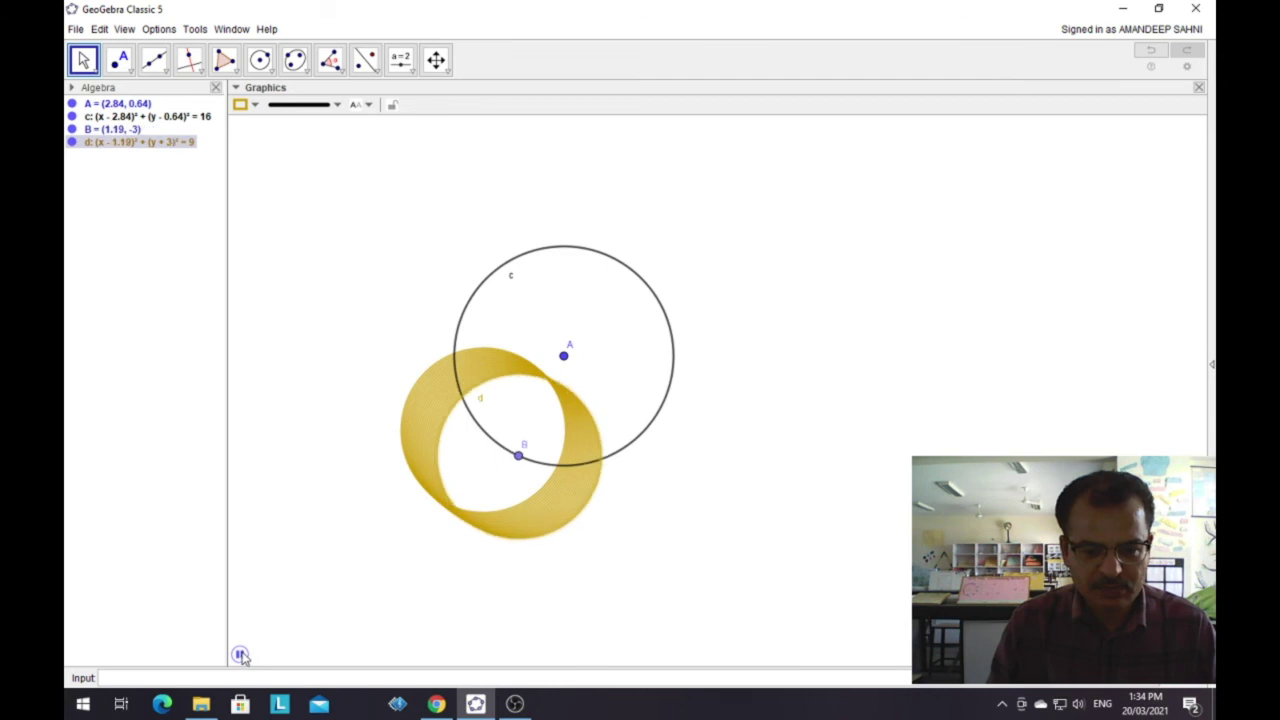